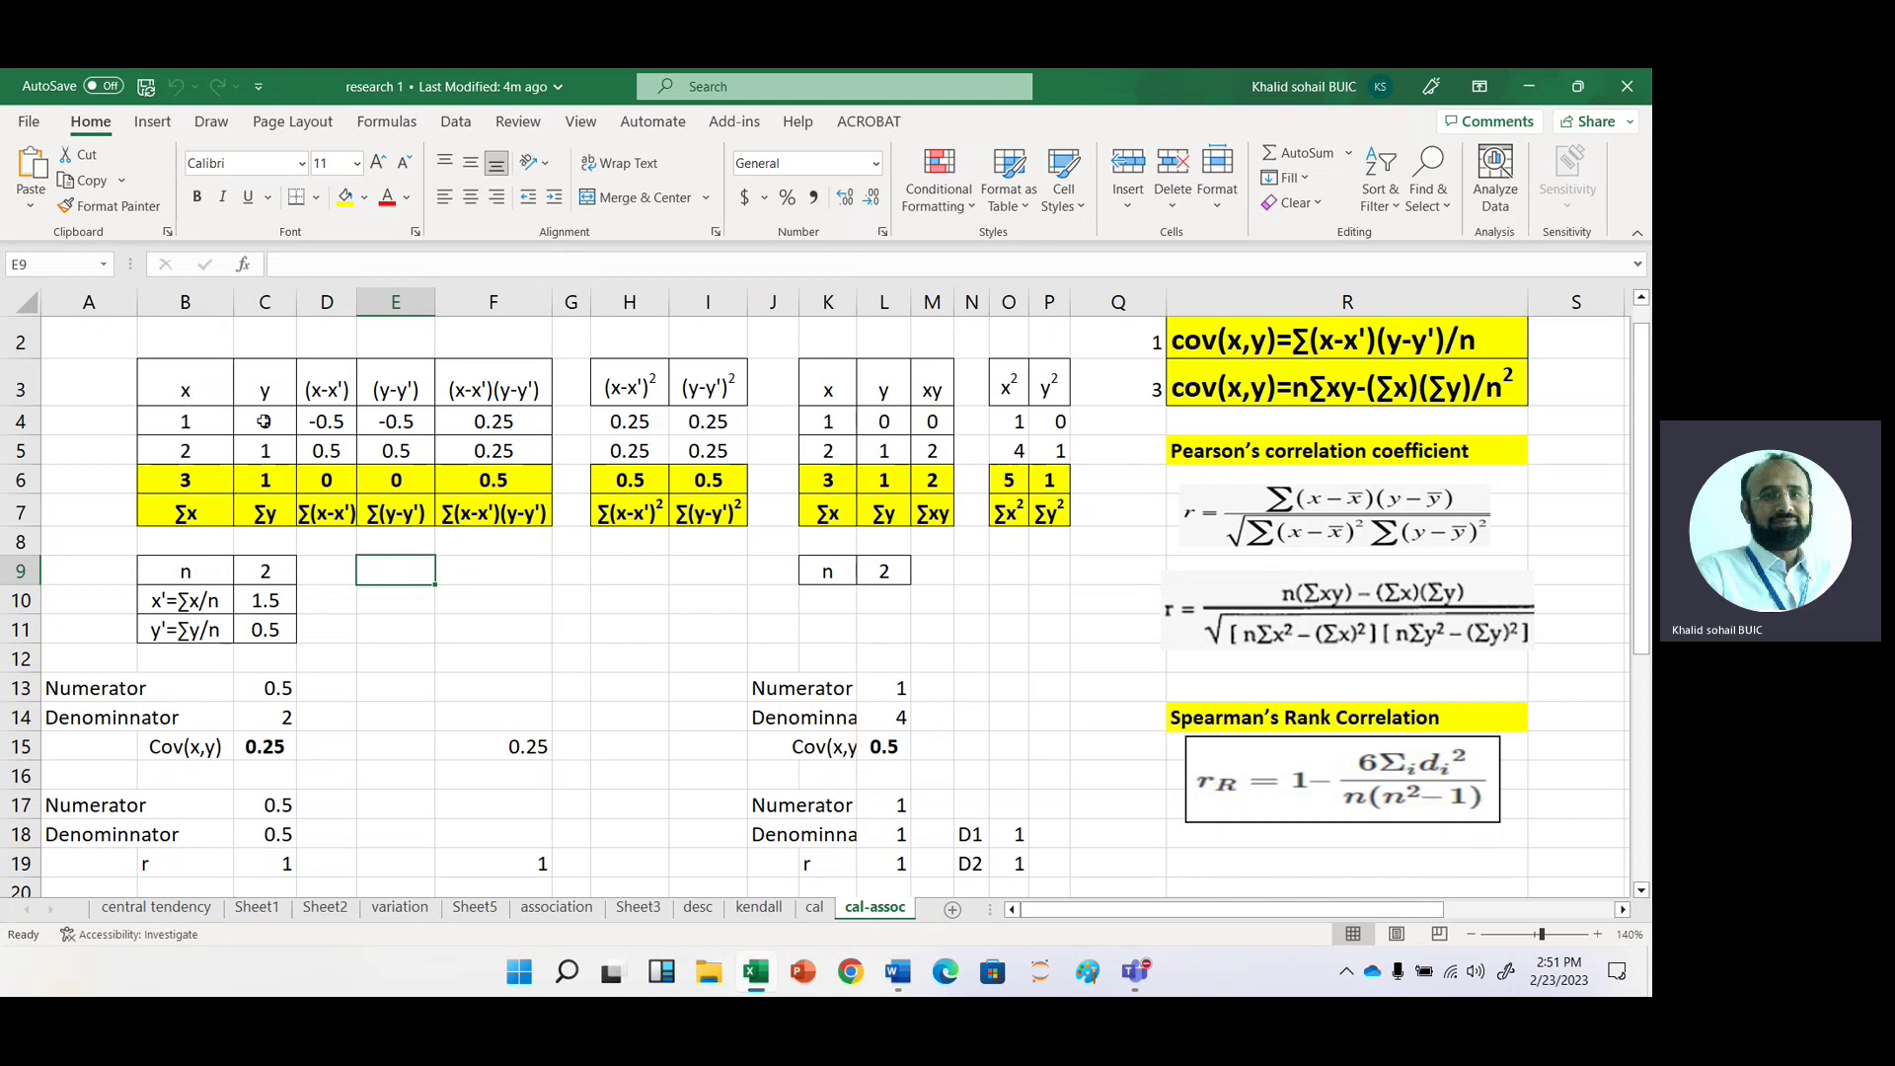
- Select D9 and E9, then draw a black ink bracket beside rows 3–5 of the first table
left_click(328, 573)
left_click(399, 573)
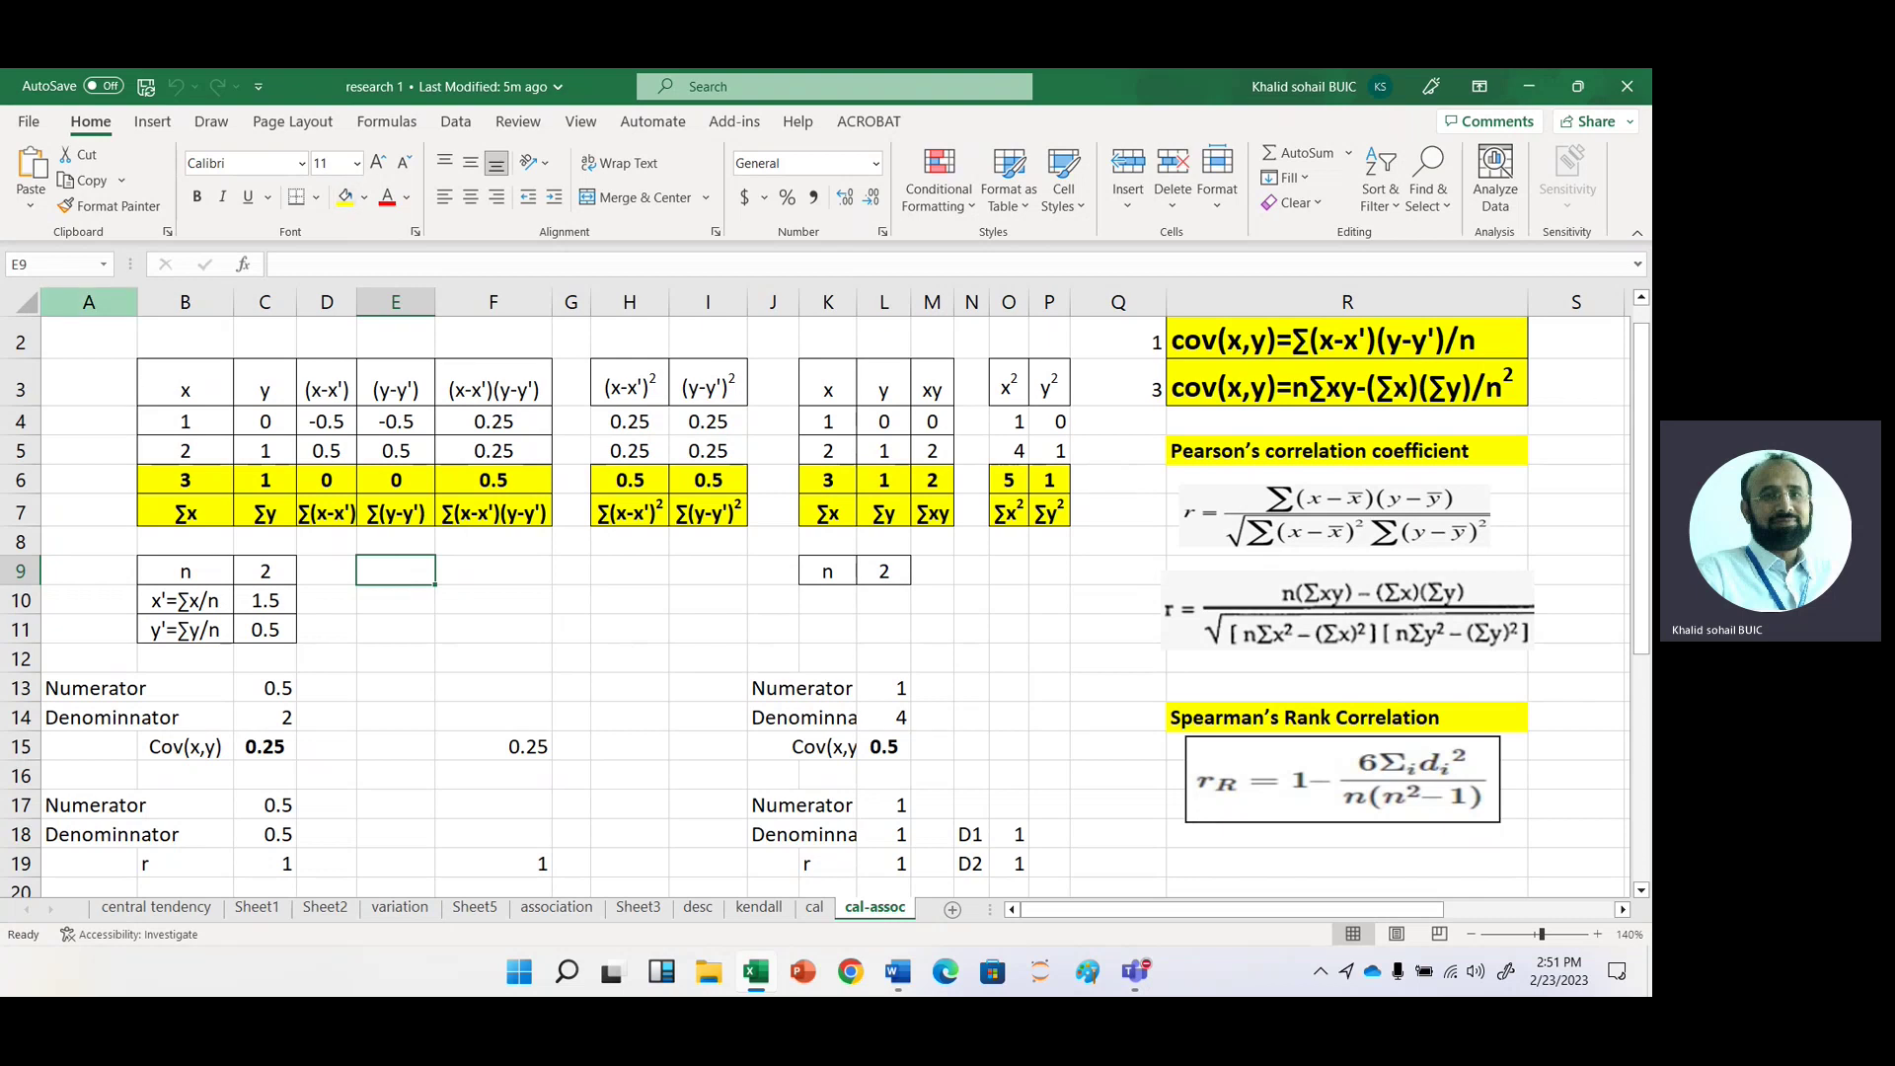
left_click(211, 121)
left_click(189, 172)
mouse_move(127, 395)
left_mouse_down()
mouse_move(95, 444)
mouse_move(133, 466)
left_mouse_up()
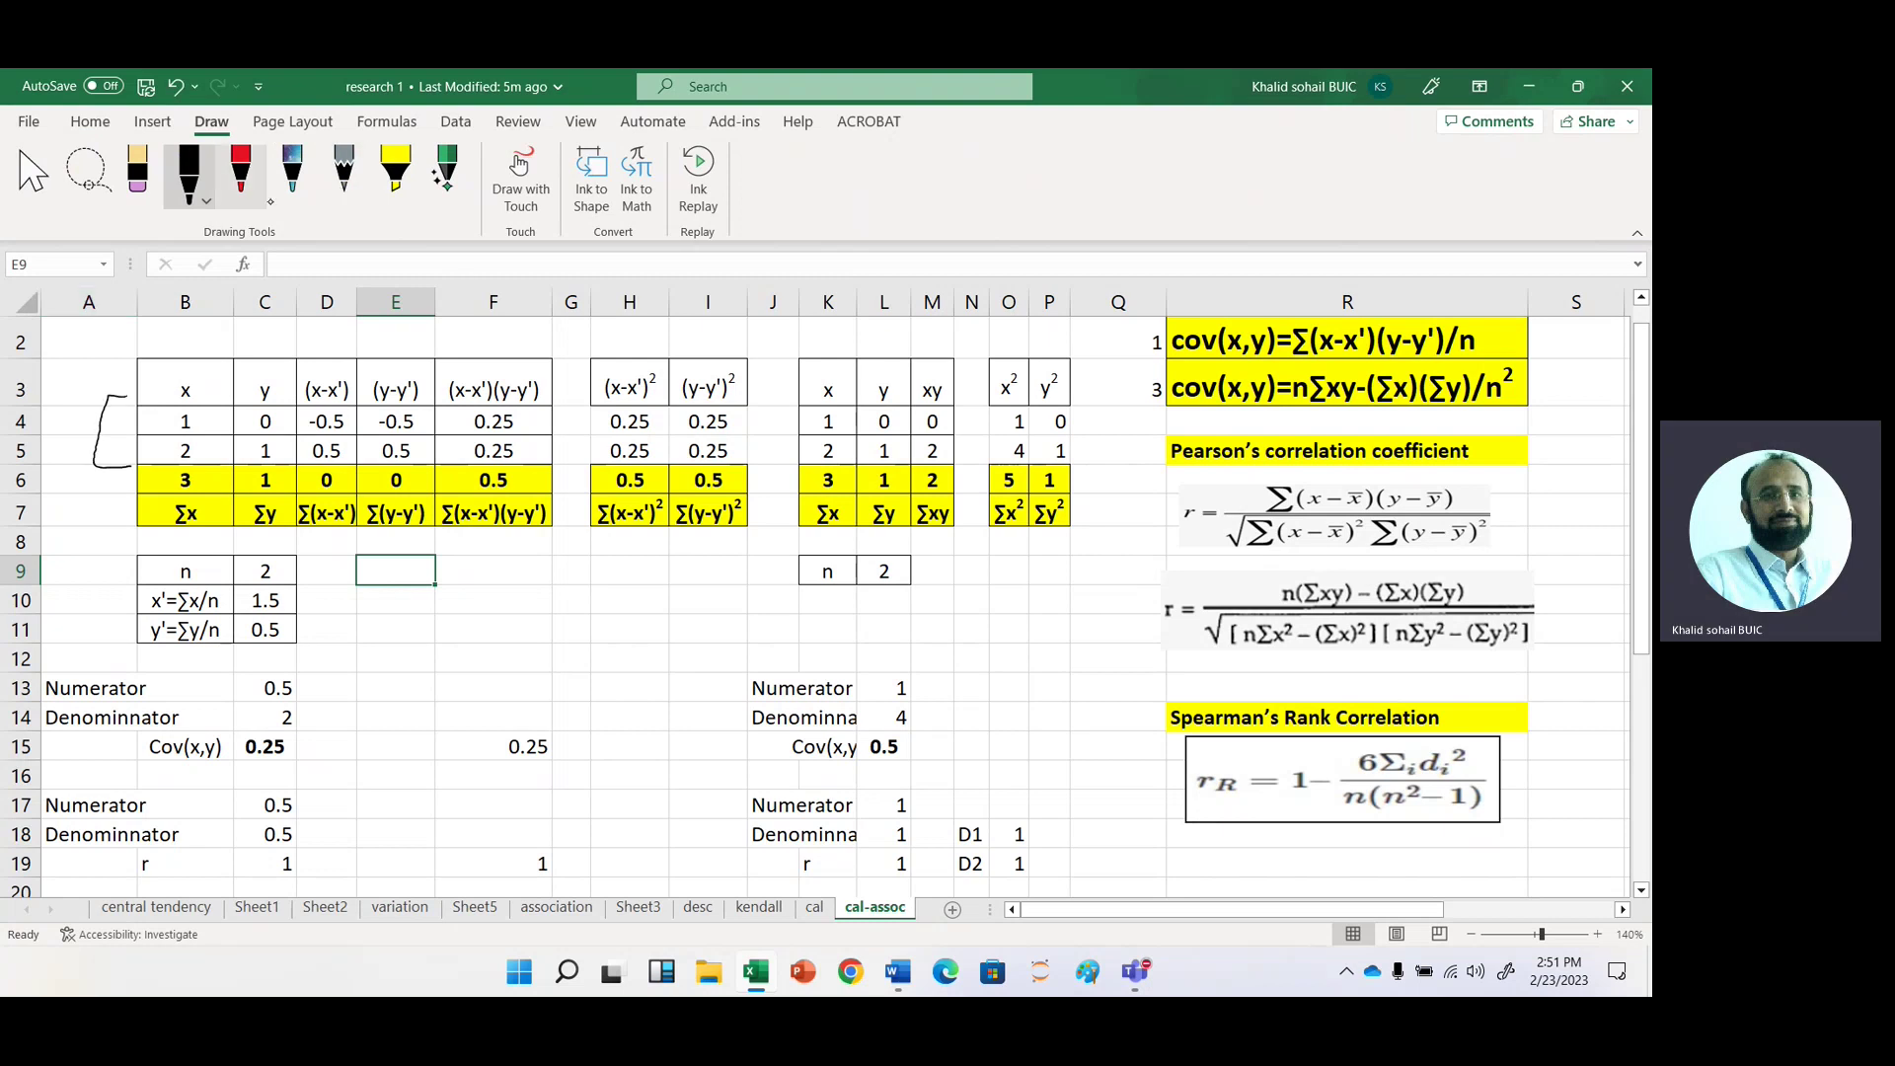
- Switch to the red pen and draw a short red stroke near A3
left_click(240, 170)
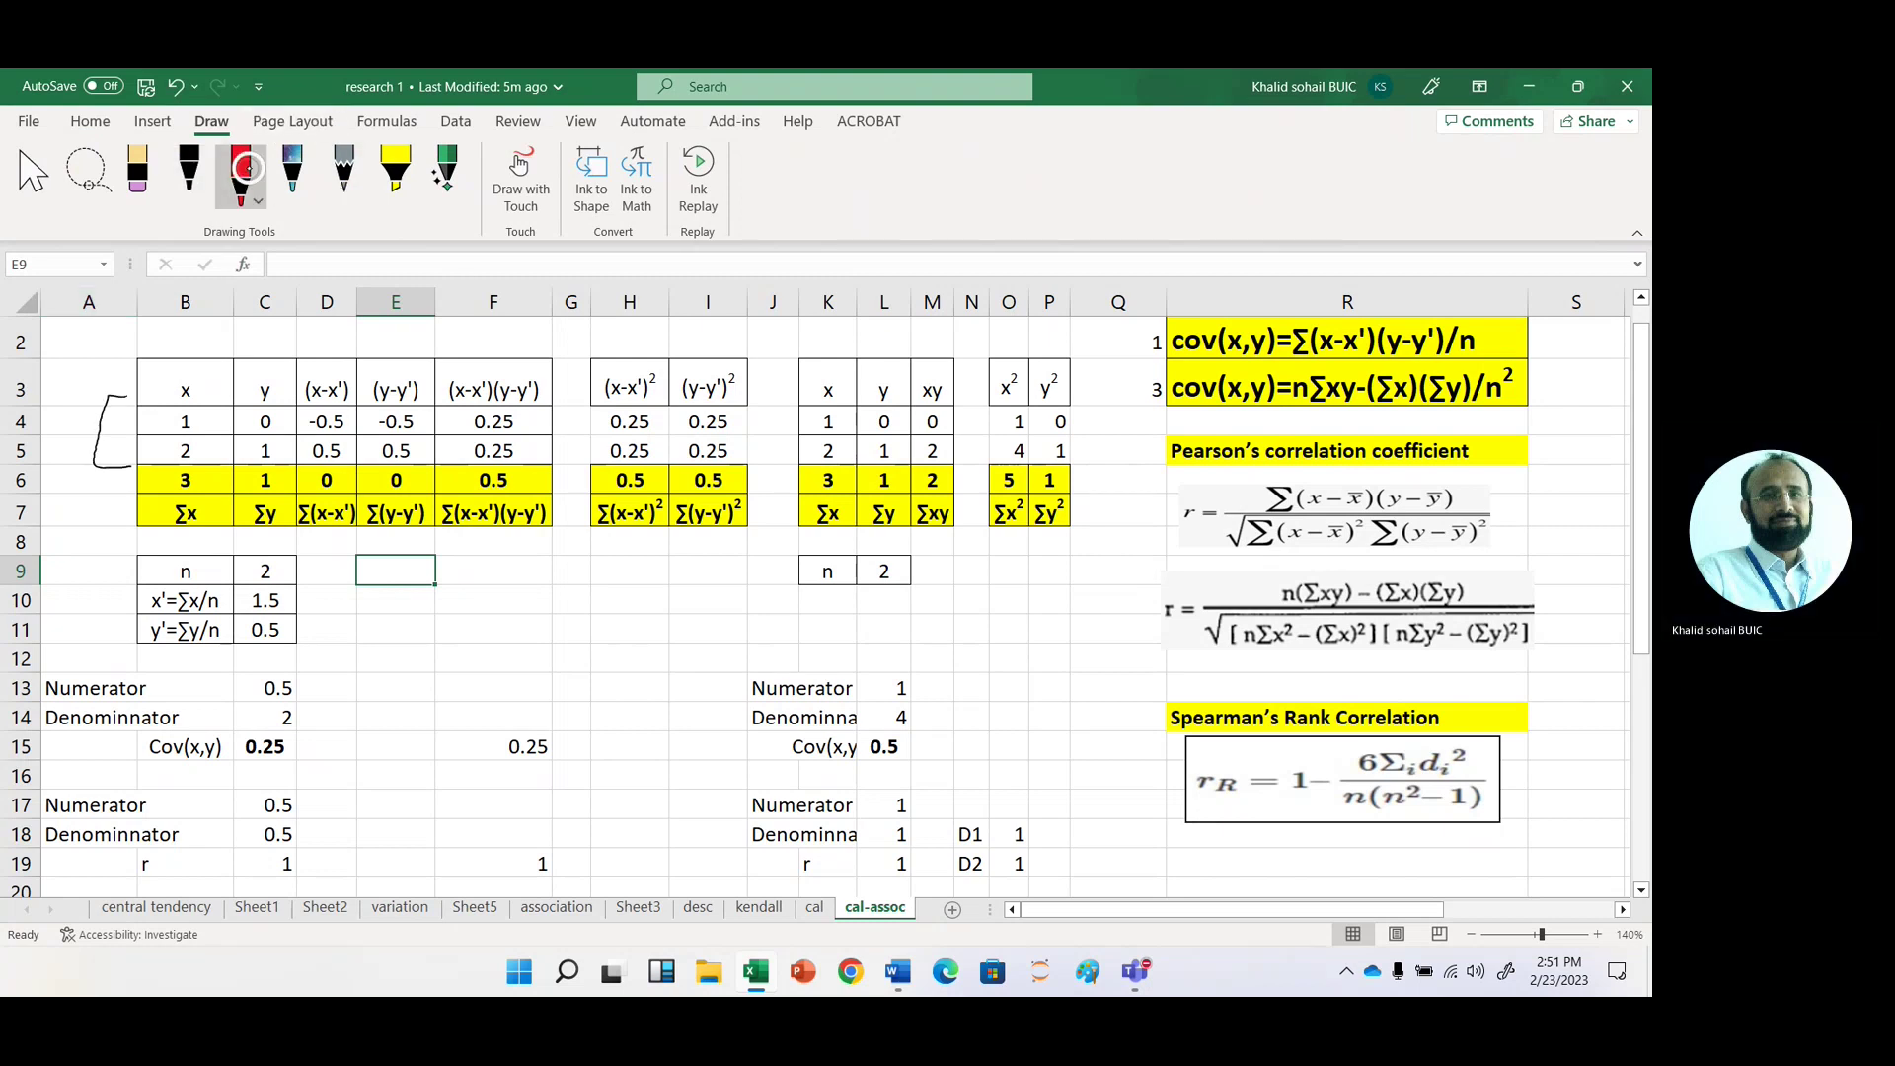
left_click(240, 169)
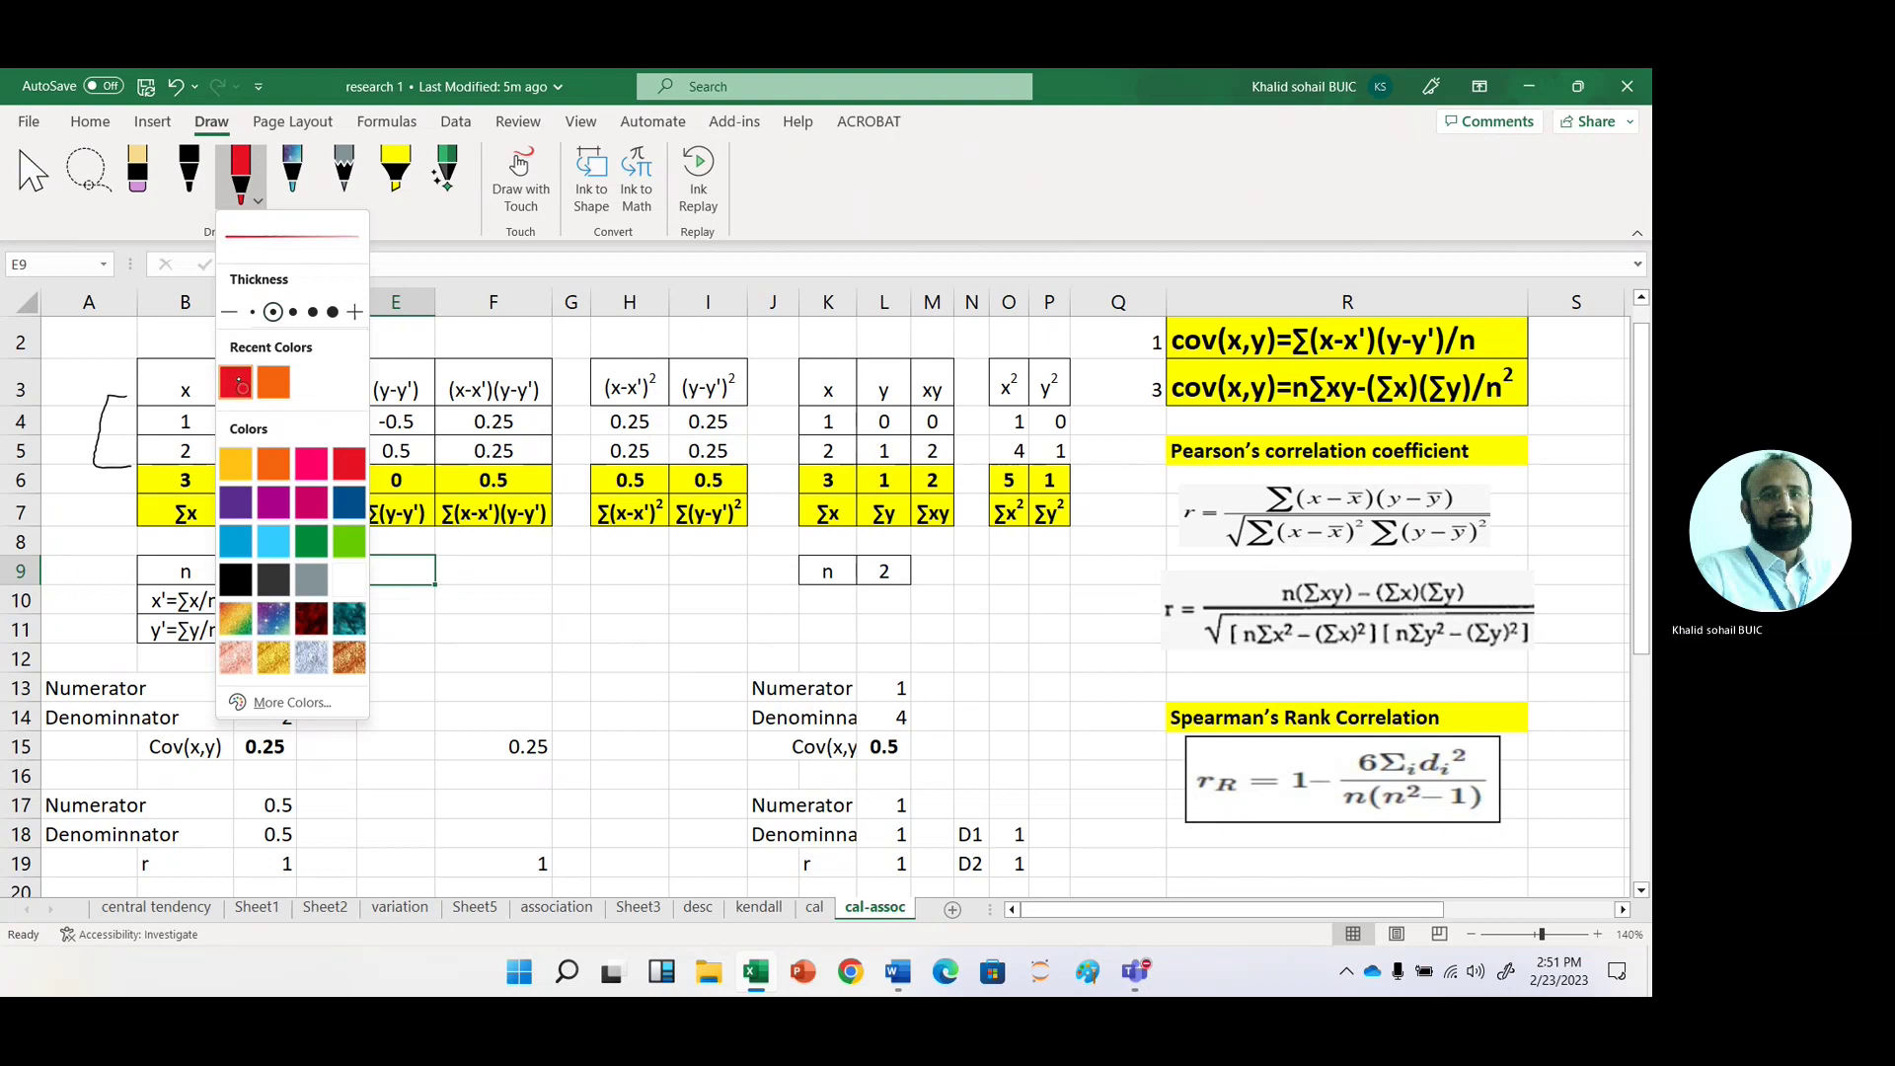
left_click(76, 384)
left_click_drag(67, 383, 93, 368)
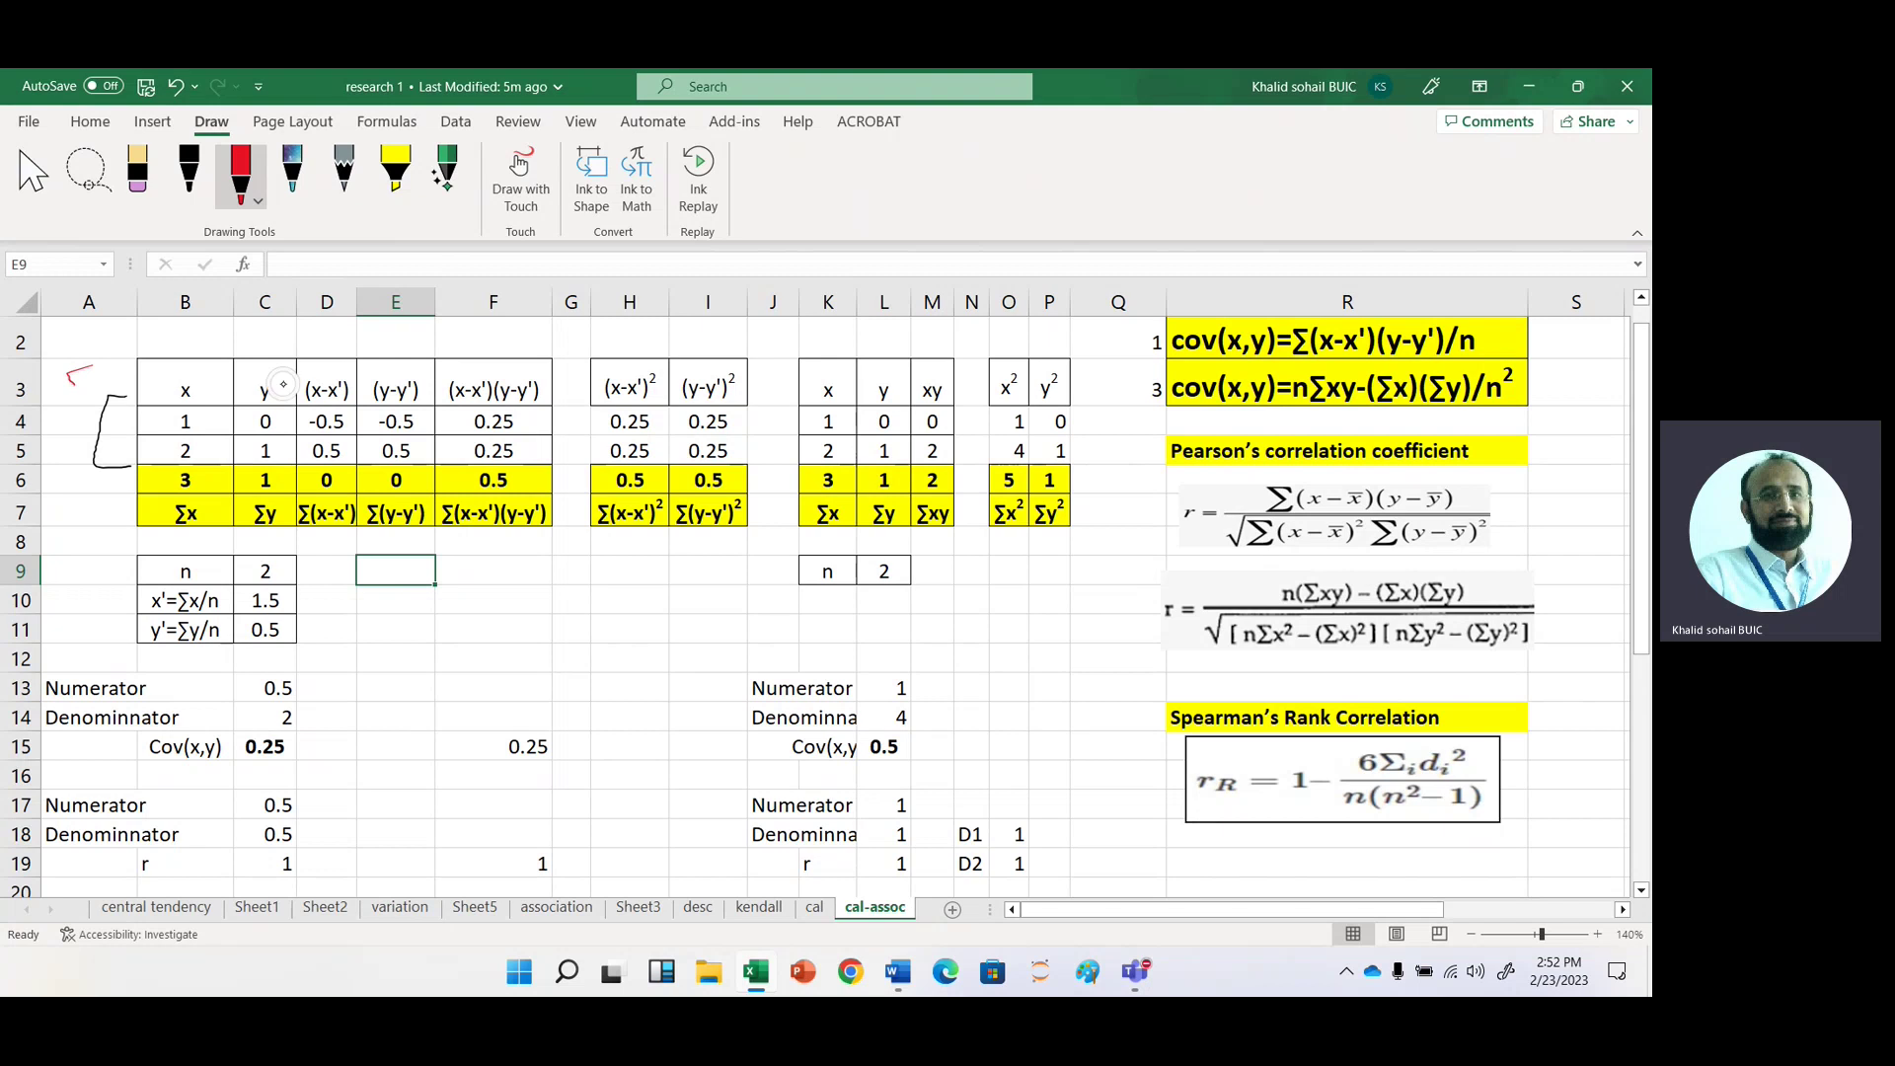
- Draw a red mark down the y column and underline (∑x)(∑y) in the second covariance formula
left_click_drag(281, 375, 288, 395)
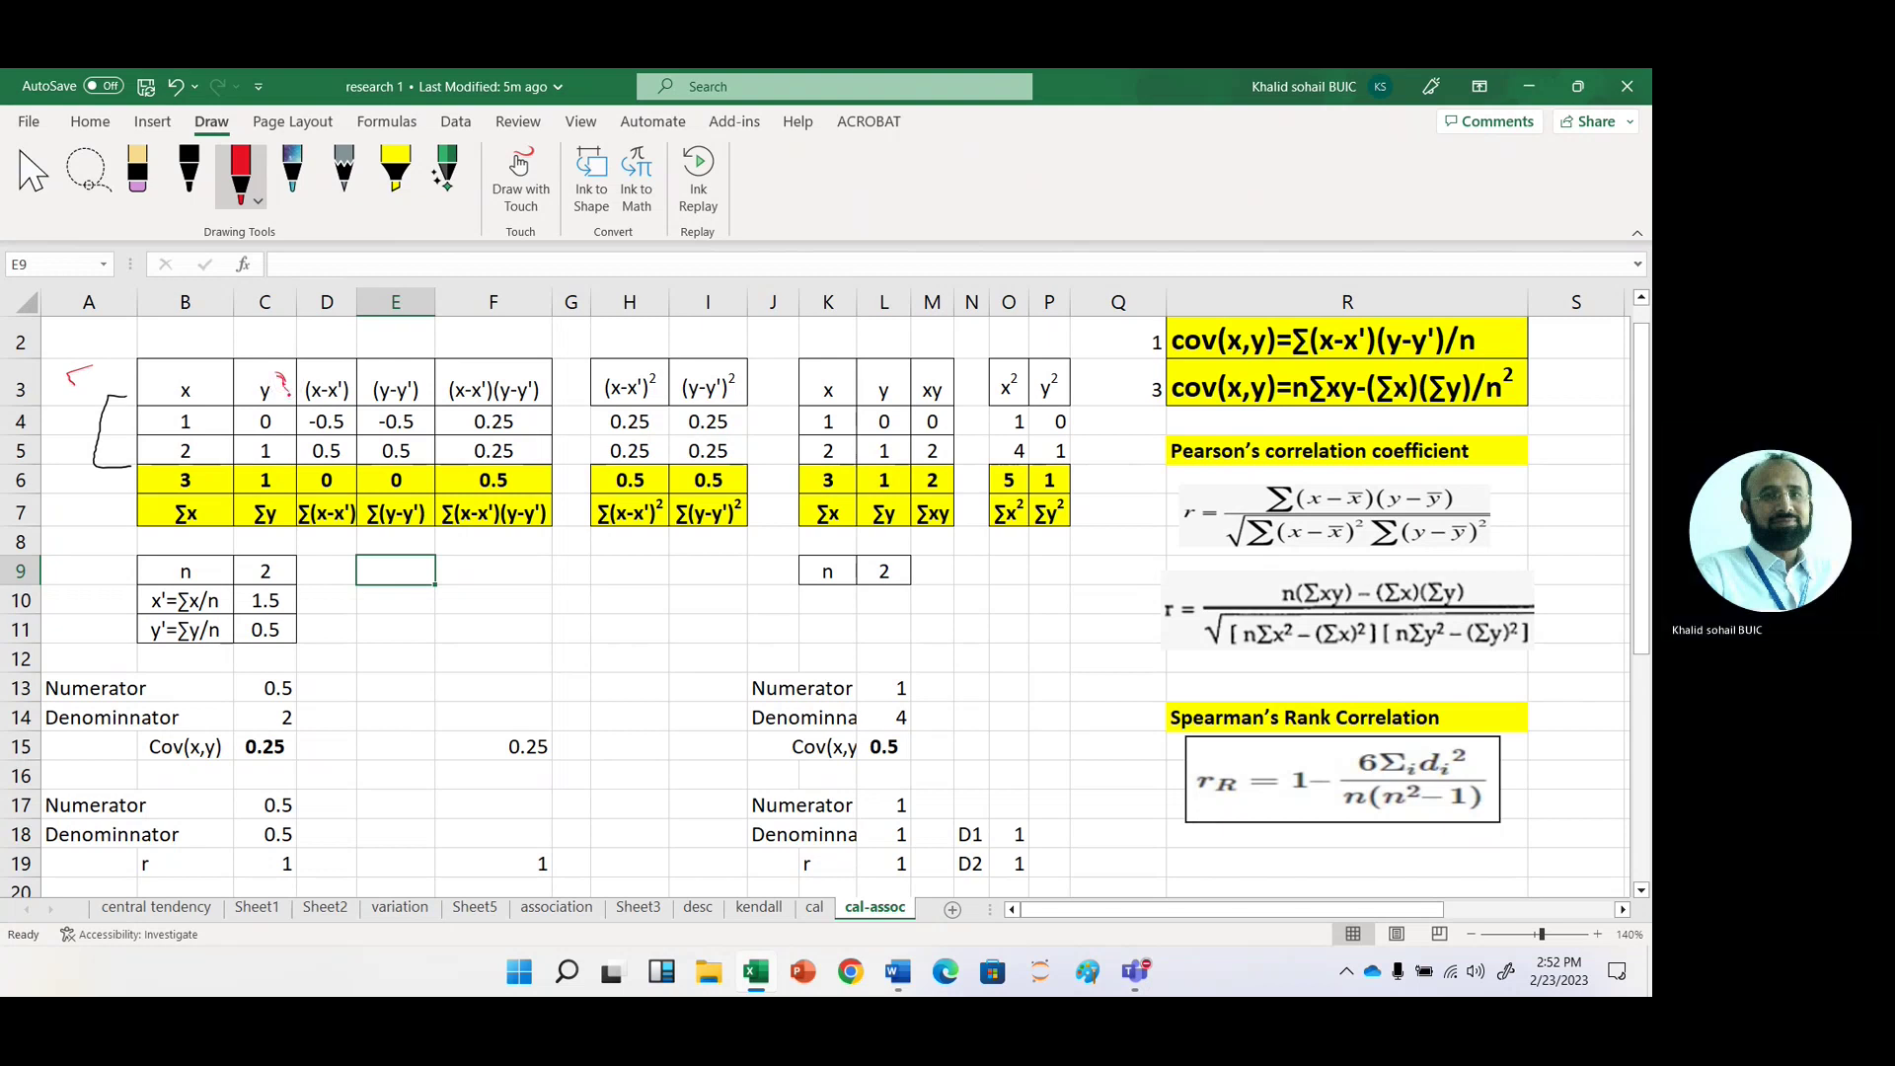
left_click_drag(288, 395, 285, 466)
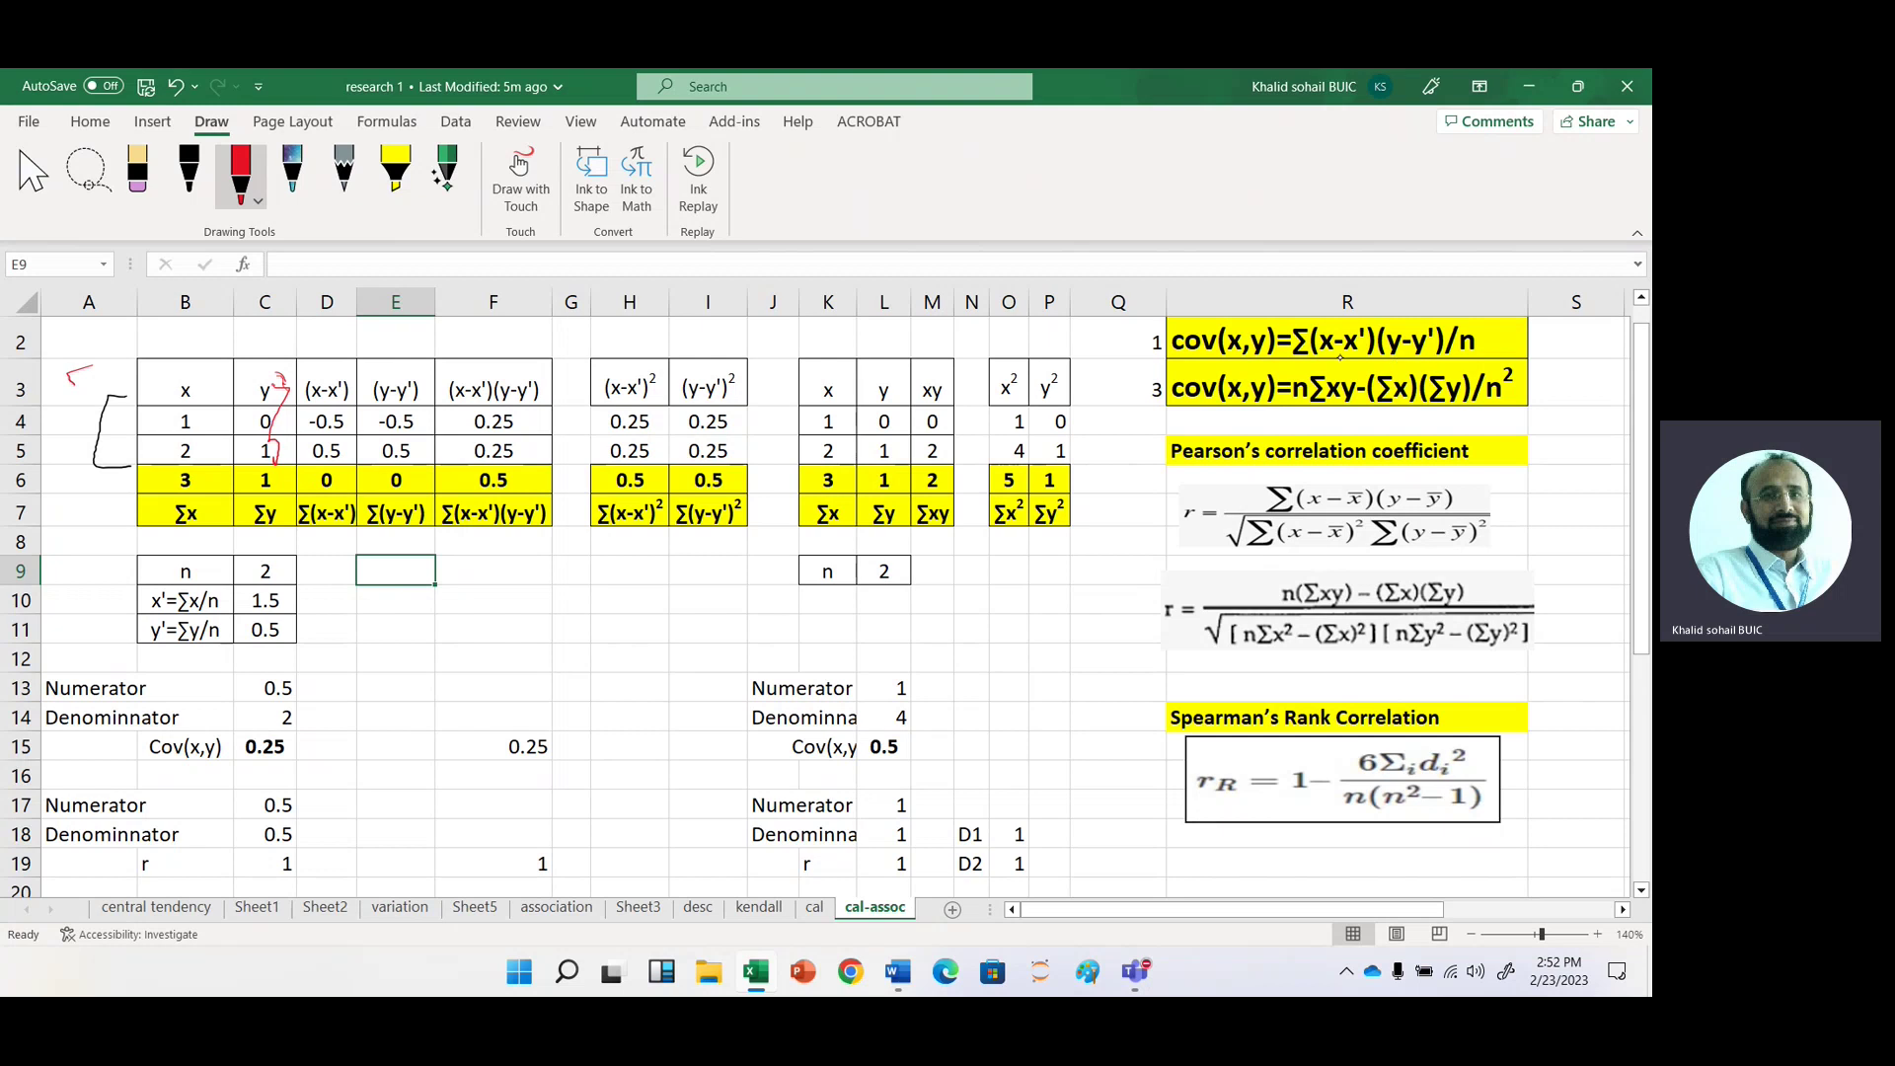
mouse_move(1294, 372)
left_mouse_down()
mouse_move(1434, 381)
mouse_move(1444, 353)
left_mouse_up()
- Circle the ∑x total 3 and ∑y total 1, and tick the means 1.5 and 0.5
mouse_move(168, 472)
left_mouse_down()
mouse_move(156, 490)
mouse_move(197, 533)
mouse_move(220, 499)
mouse_move(195, 470)
left_mouse_up()
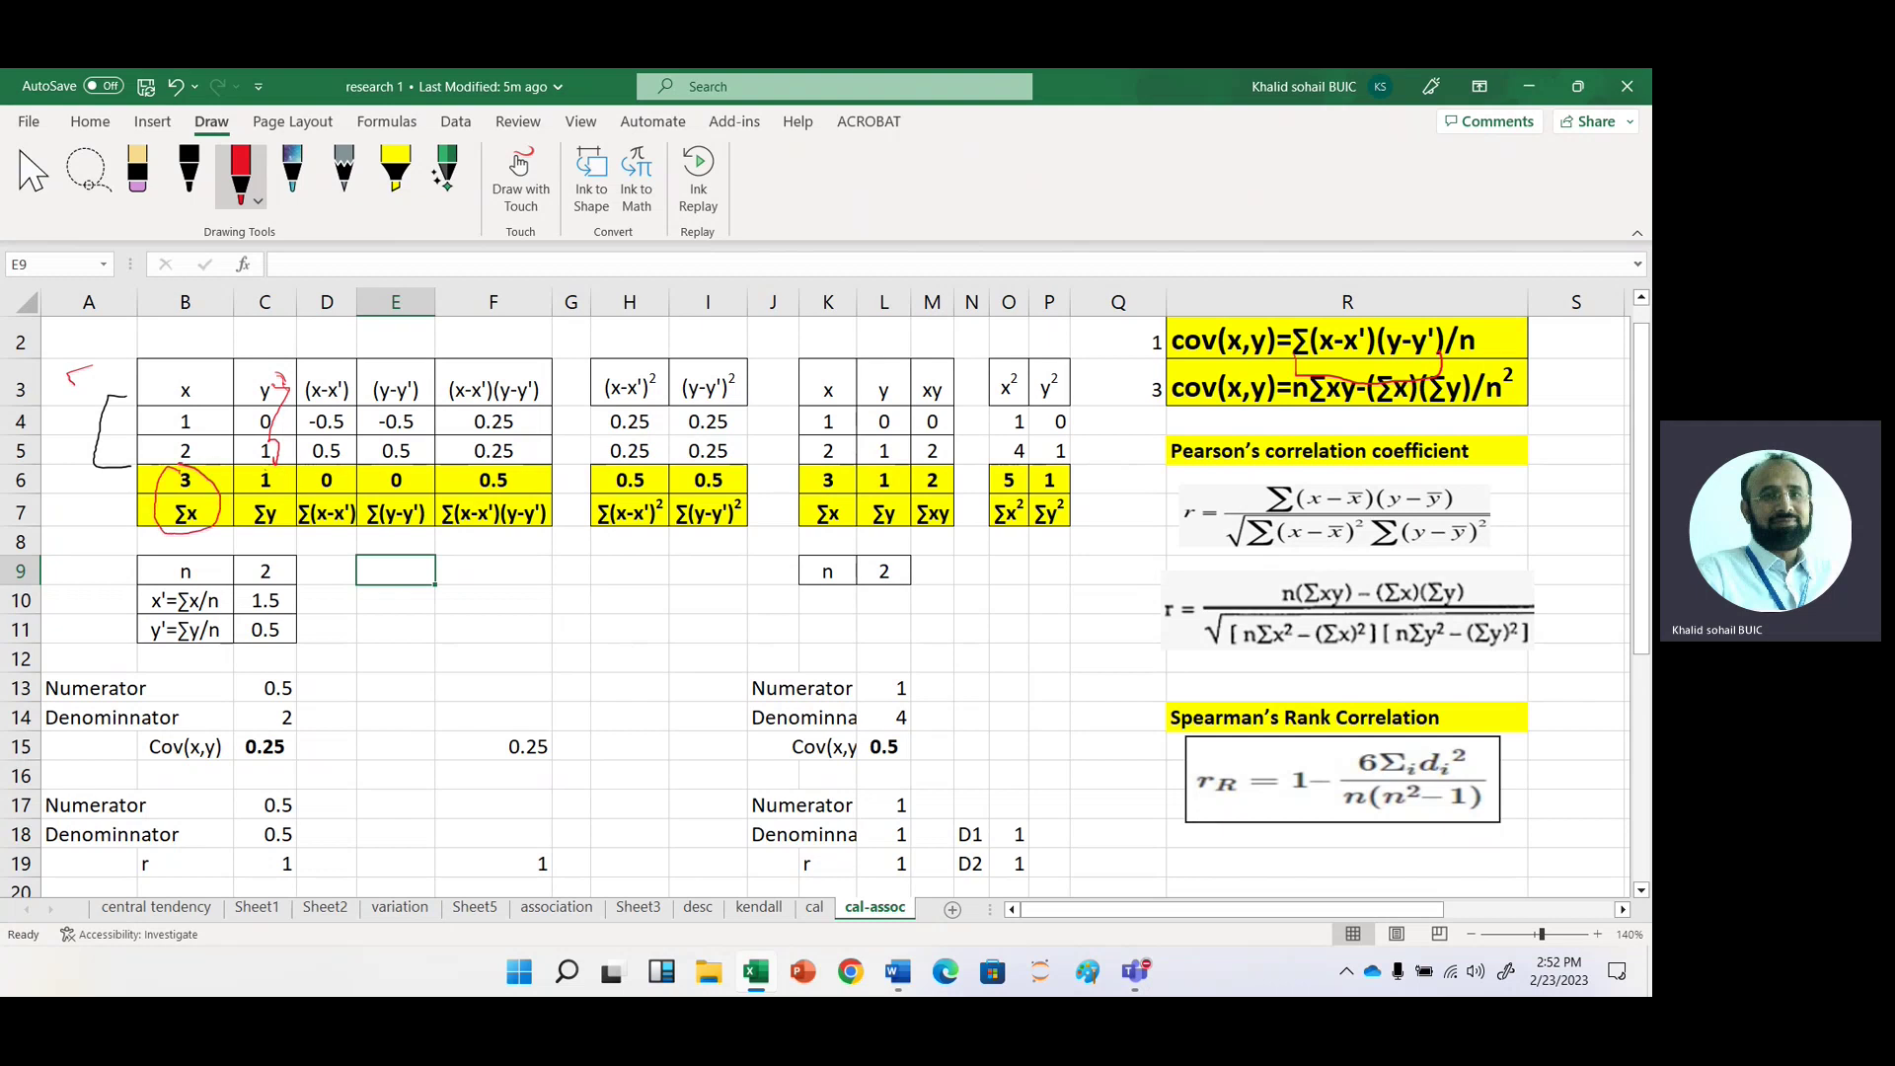
mouse_move(259, 463)
left_mouse_down()
mouse_move(243, 532)
mouse_move(292, 504)
left_mouse_up()
left_click_drag(291, 598, 324, 587)
left_click_drag(289, 628, 322, 620)
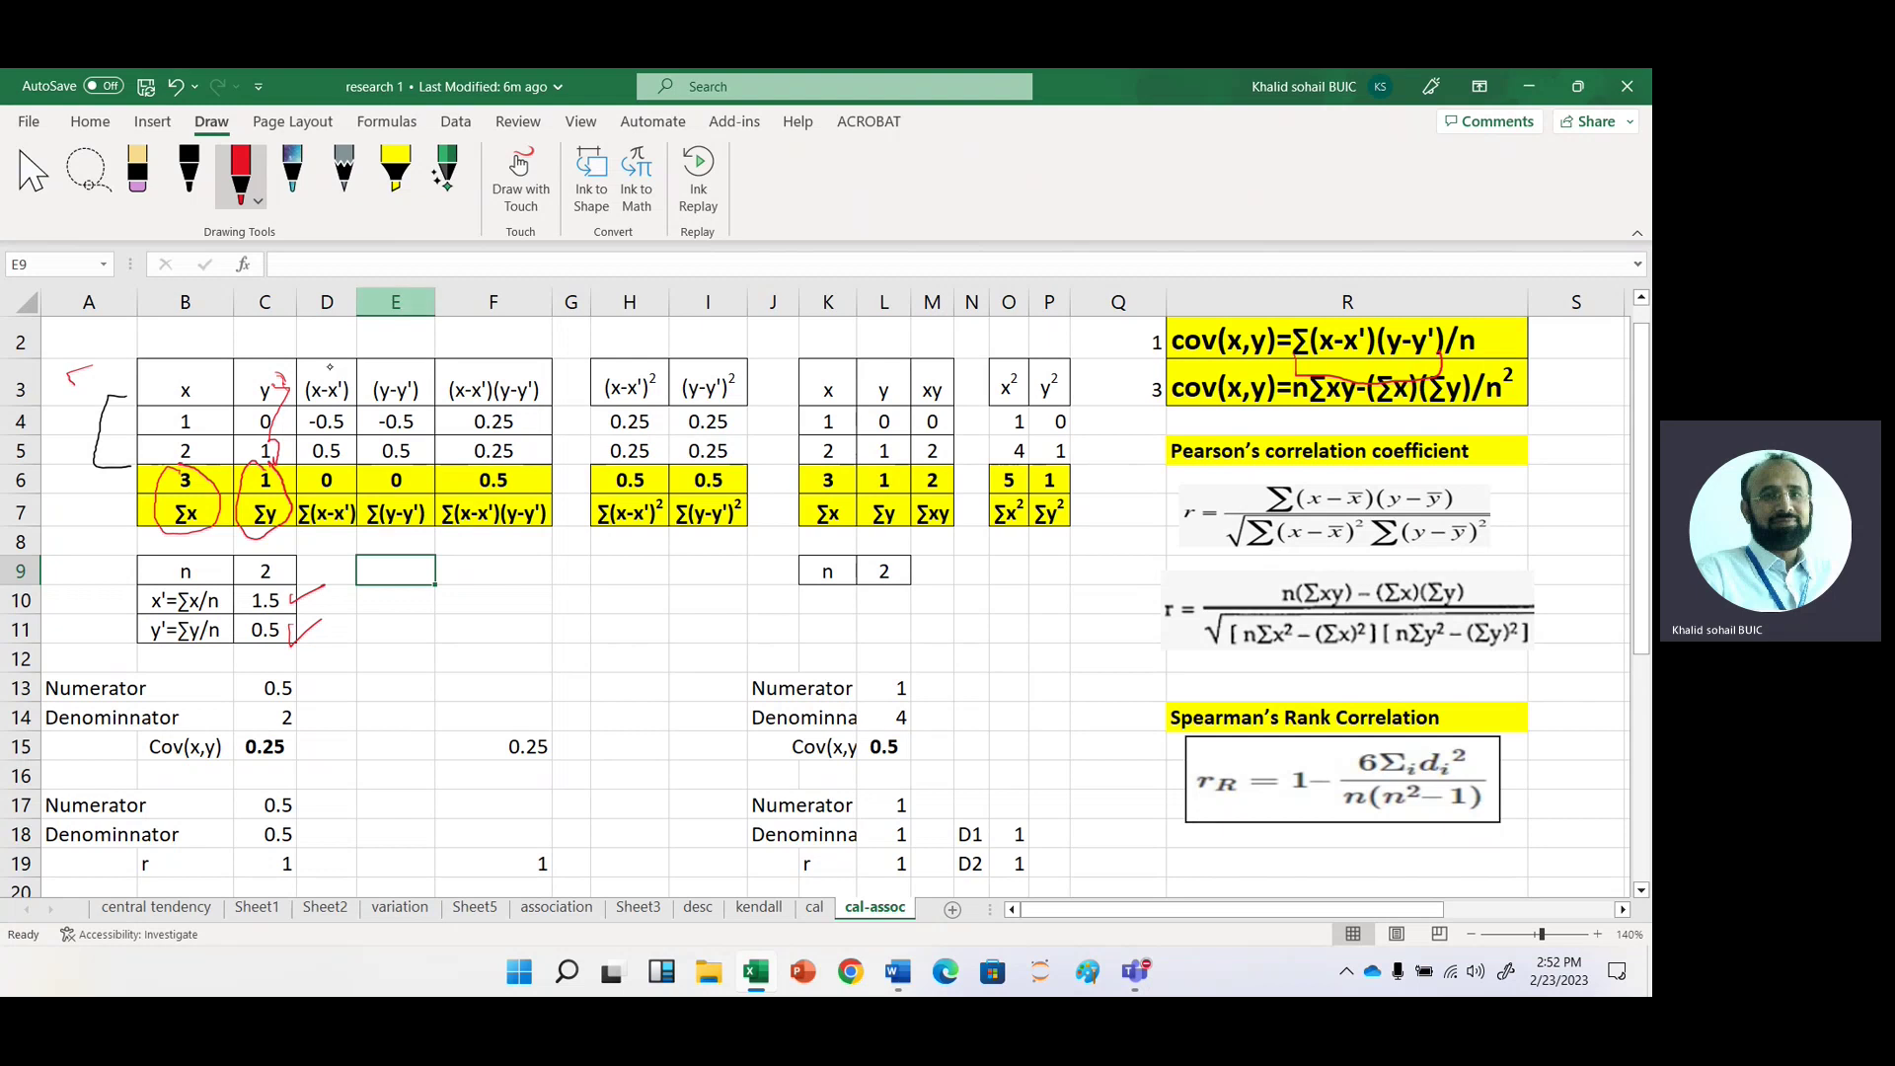
- Tick the (x-x') header, mark its values, circle the ∑(y-y') total, and circle (x-x') in the formula
left_click_drag(317, 362, 347, 347)
mouse_move(339, 460)
left_mouse_down()
mouse_move(356, 414)
mouse_move(434, 421)
mouse_move(415, 466)
mouse_move(292, 486)
mouse_move(296, 531)
mouse_move(345, 541)
mouse_move(355, 472)
left_mouse_up()
mouse_move(368, 472)
left_mouse_down()
mouse_move(377, 544)
mouse_move(423, 537)
mouse_move(440, 513)
mouse_move(429, 468)
mouse_move(365, 470)
left_mouse_up()
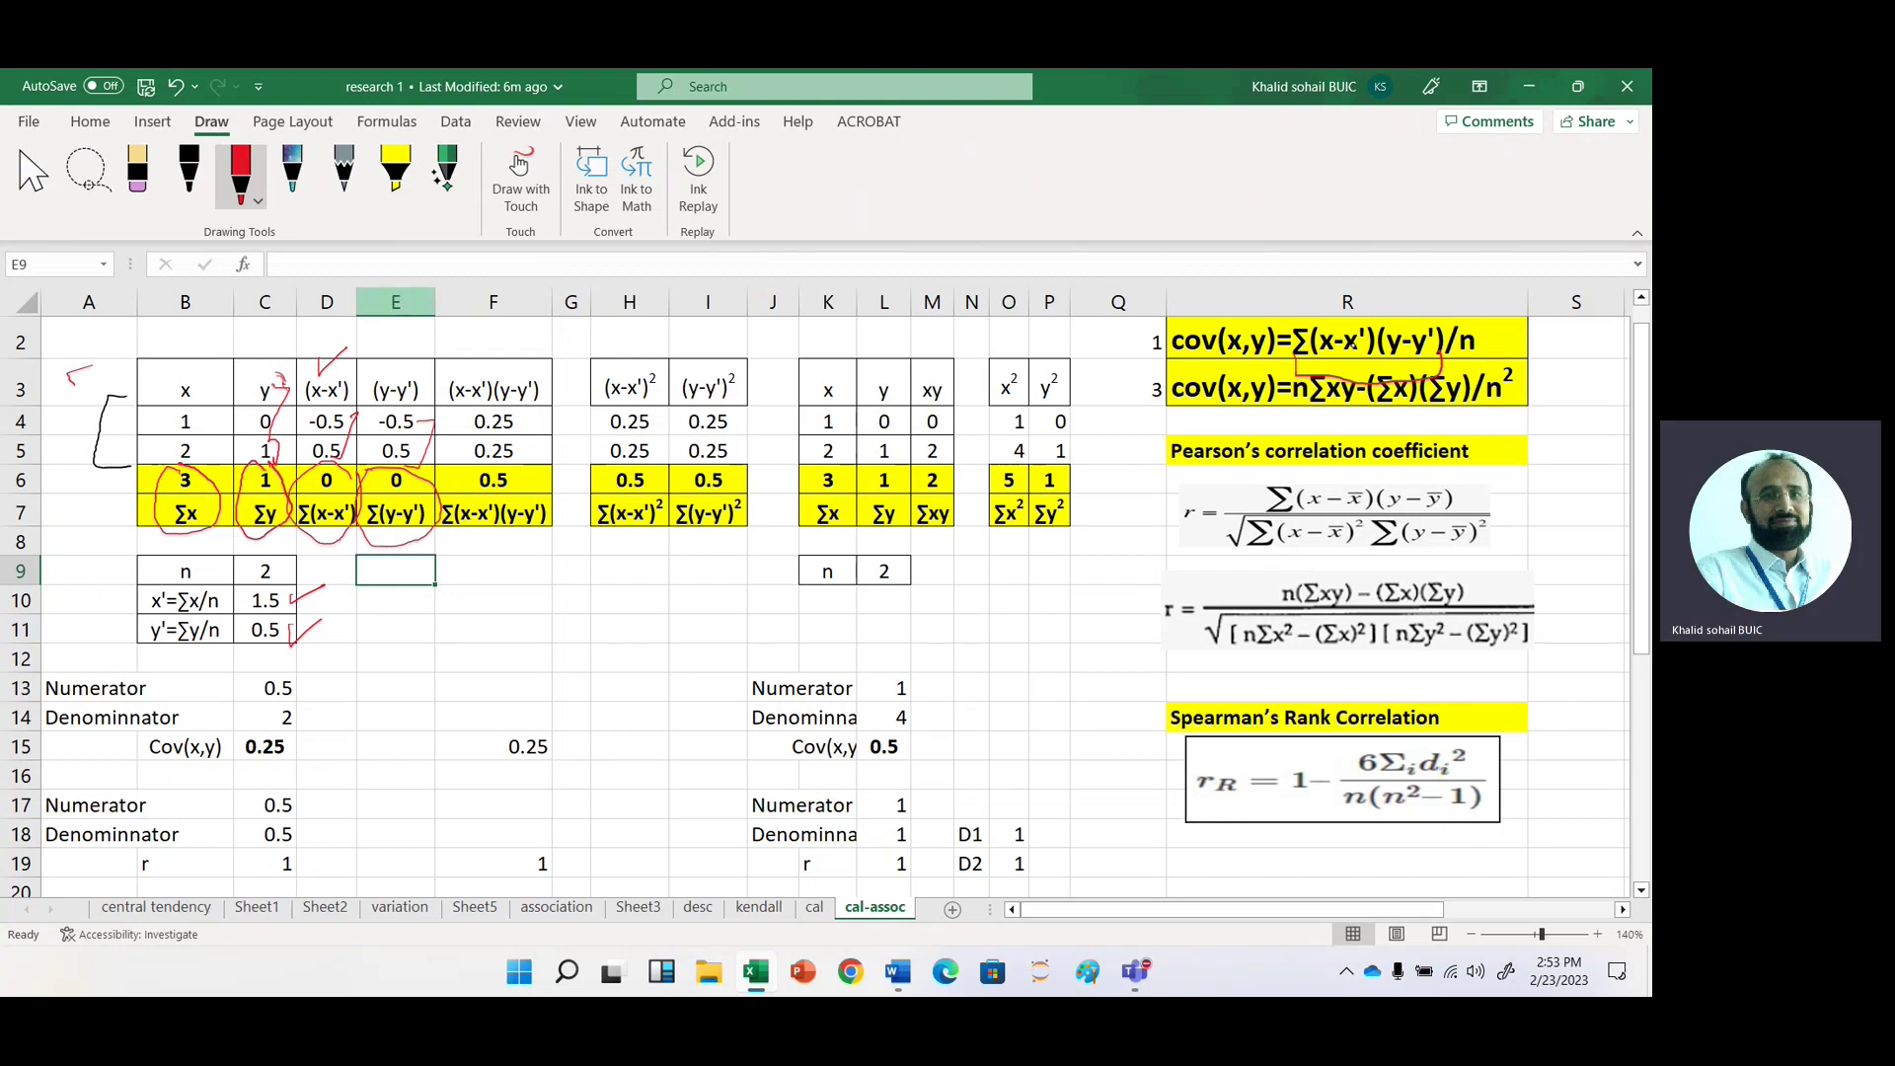
left_click_drag(1332, 335, 1431, 332)
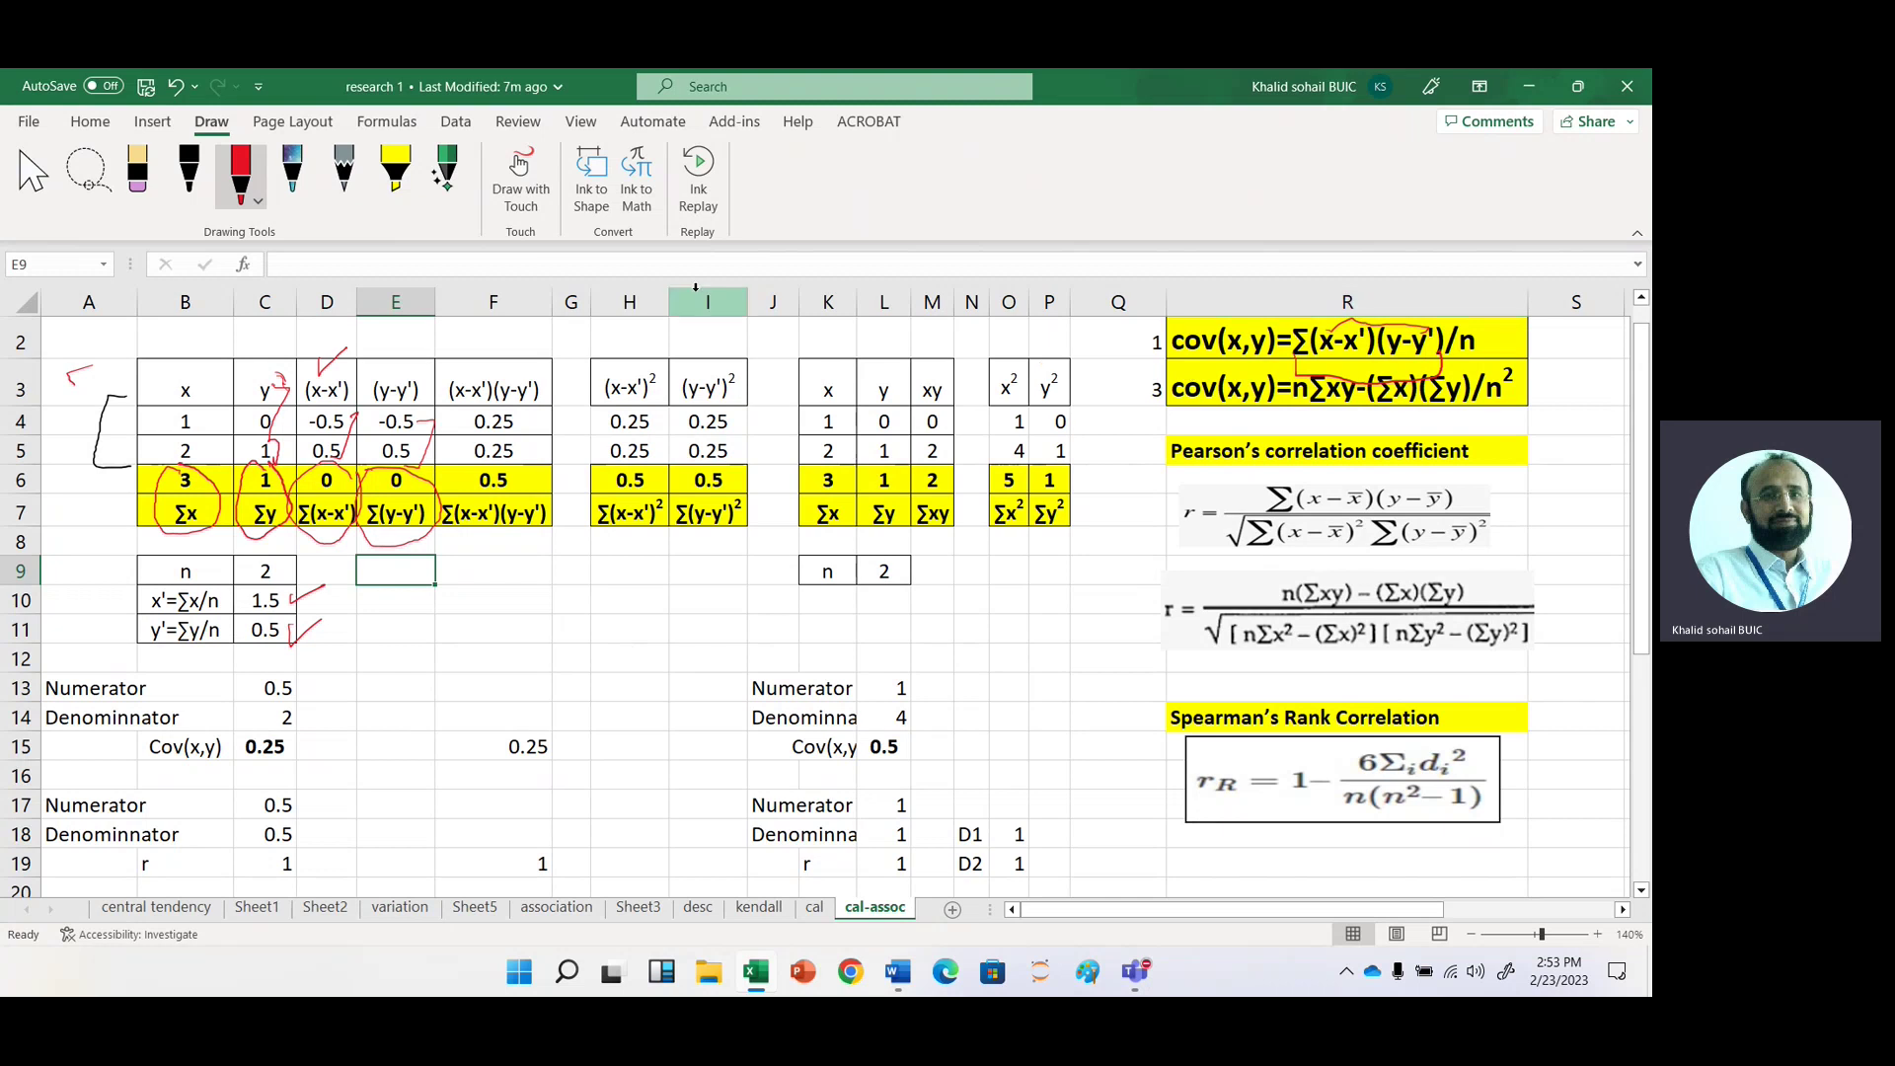
- Bracket the (x-x')(y-y') column from header to total and add a red plus sign
mouse_move(468, 379)
left_mouse_down()
mouse_move(468, 352)
mouse_move(543, 352)
mouse_move(541, 374)
left_mouse_up()
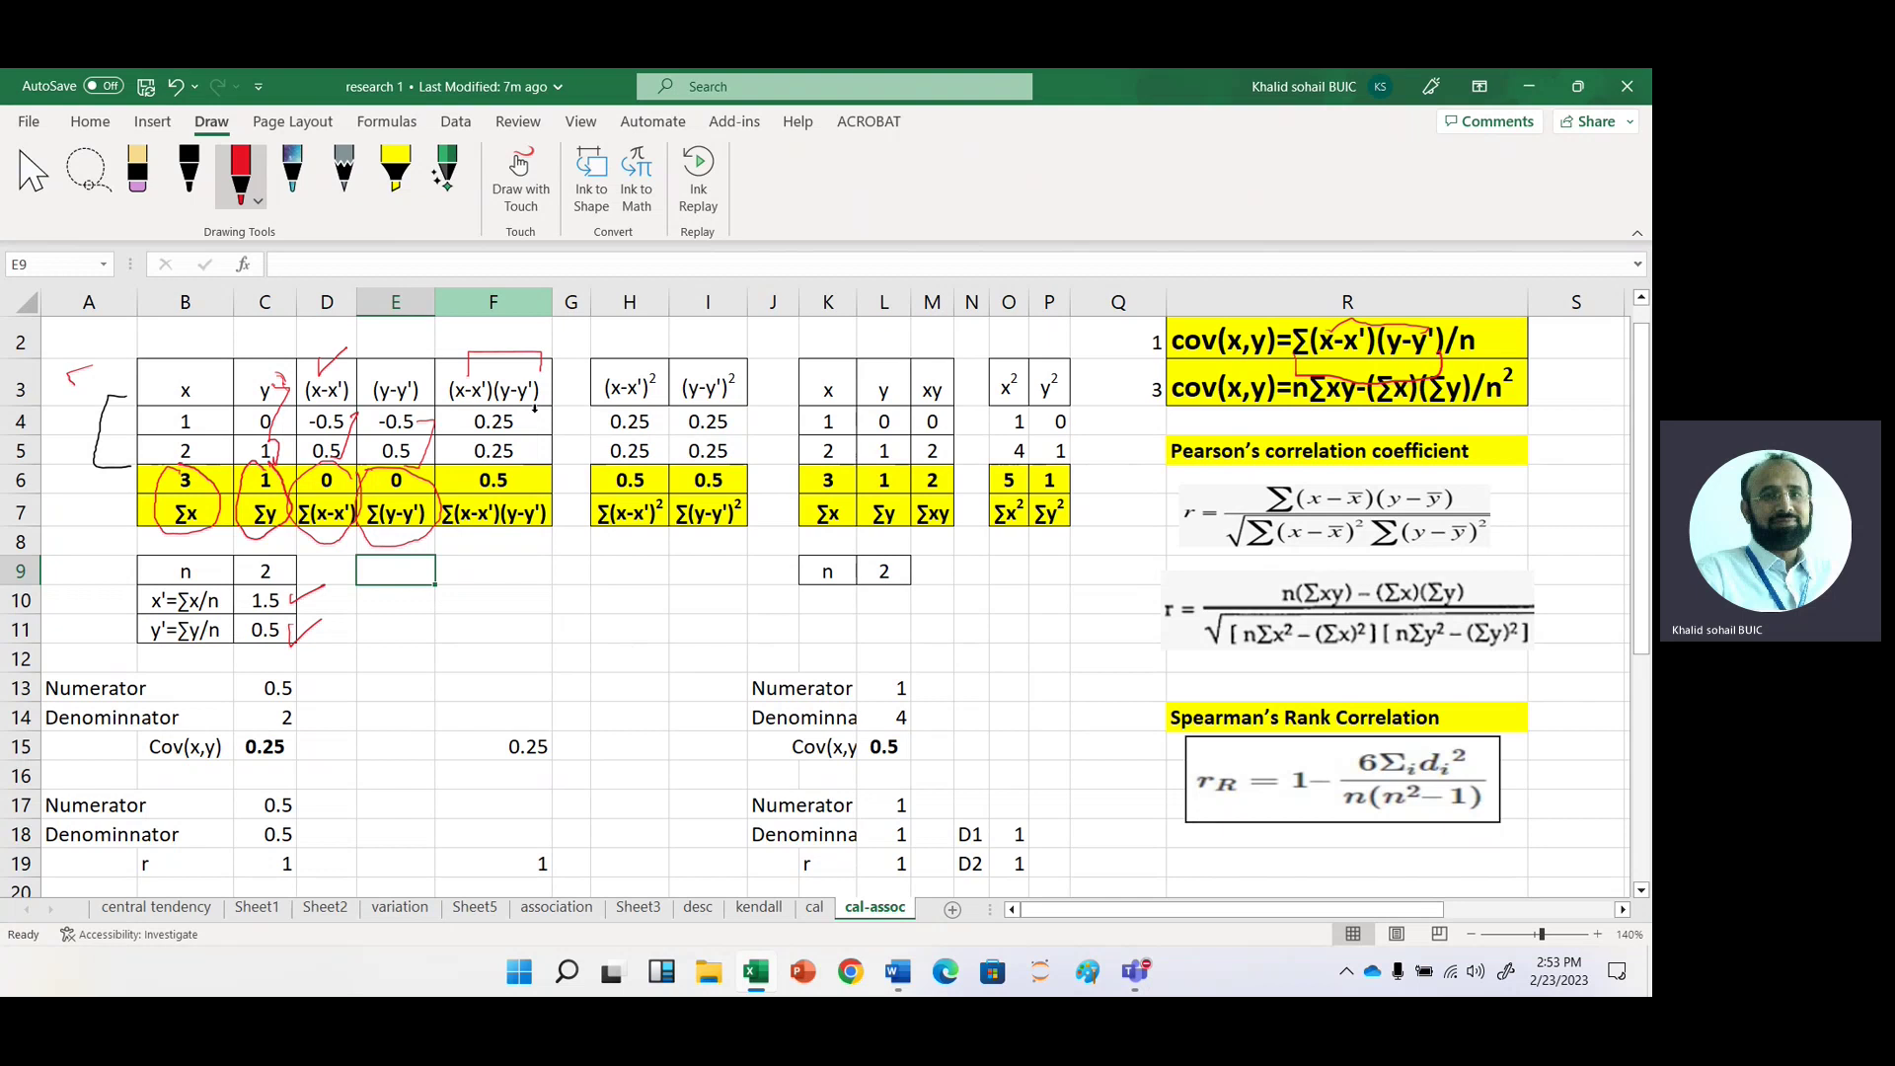
mouse_move(527, 418)
left_mouse_down()
mouse_move(526, 460)
mouse_move(539, 440)
left_mouse_up()
left_click_drag(559, 425, 557, 451)
left_click_drag(549, 513, 523, 548)
- Tick the numerator, denominator and Cov(x,y) 0.25 in red, and underline the second covariance formula
mouse_move(329, 673)
left_mouse_down()
mouse_move(347, 671)
mouse_move(346, 708)
left_mouse_up()
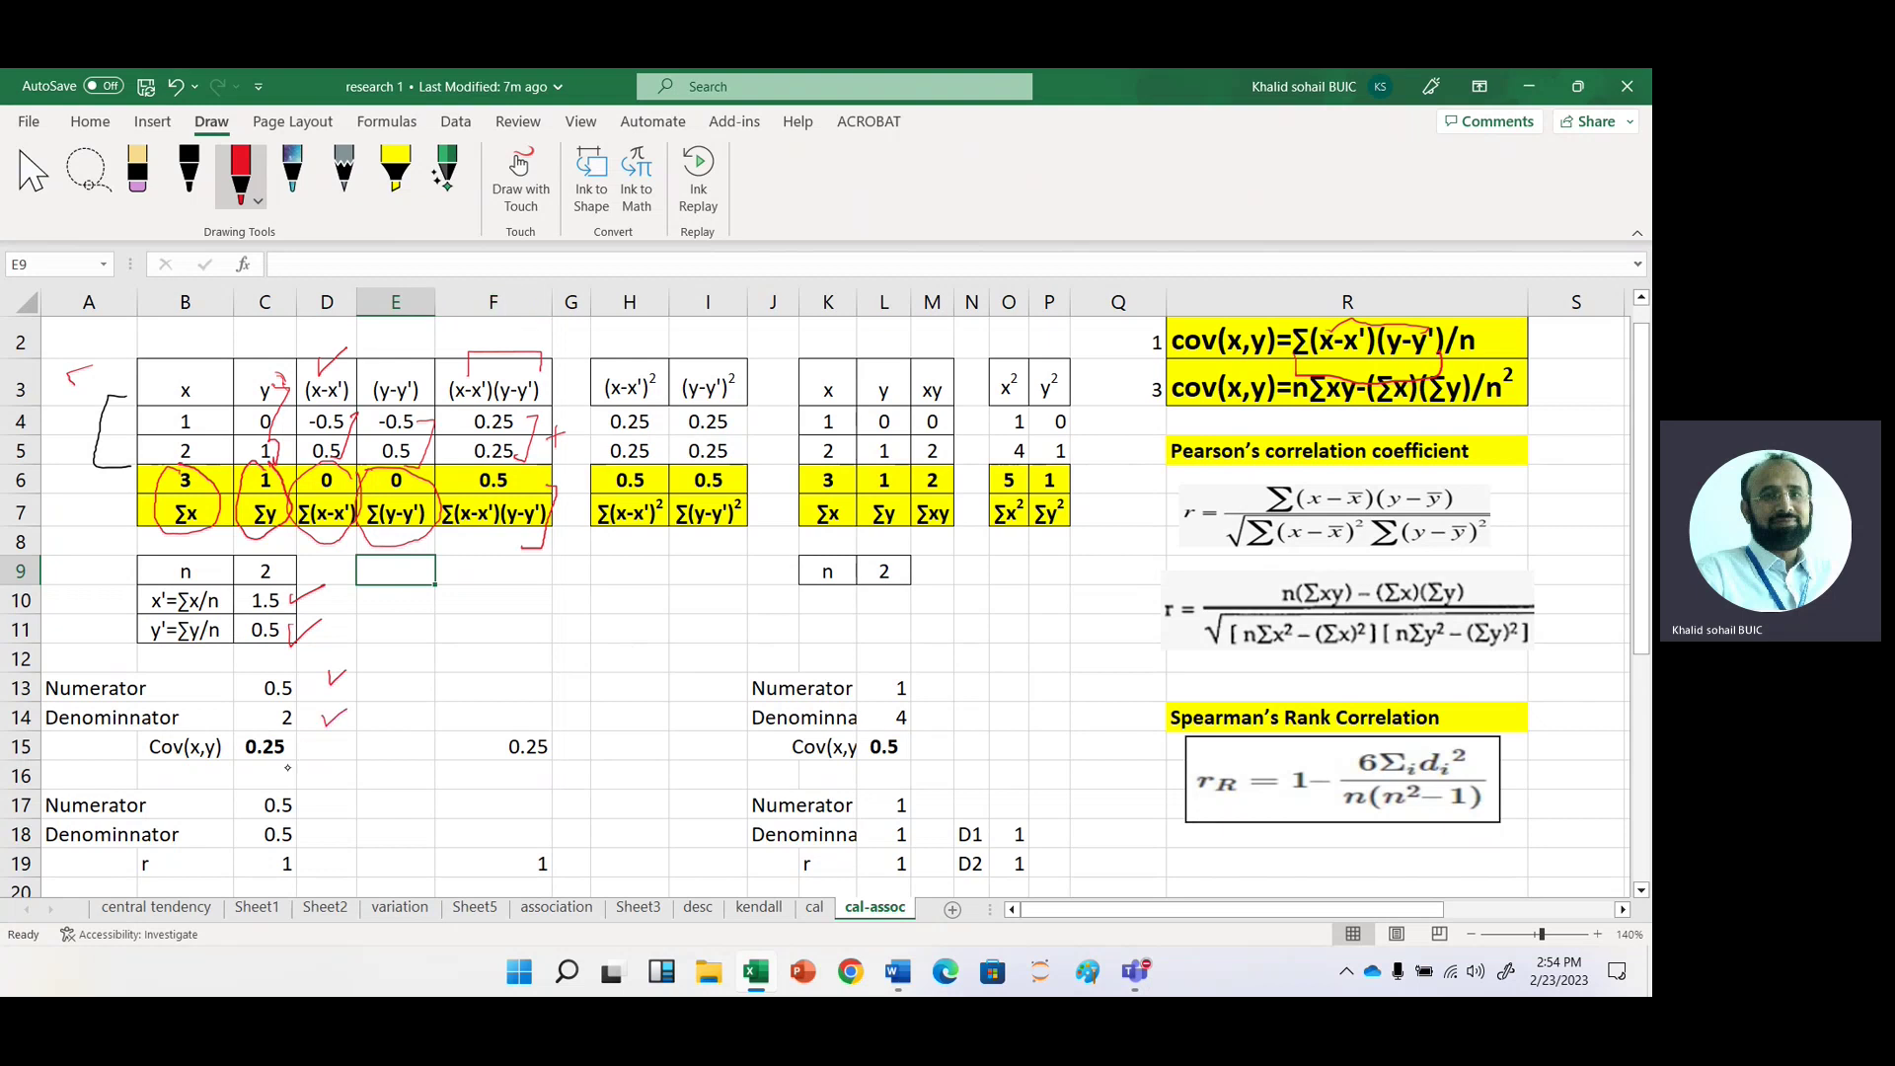
left_click_drag(306, 747, 337, 738)
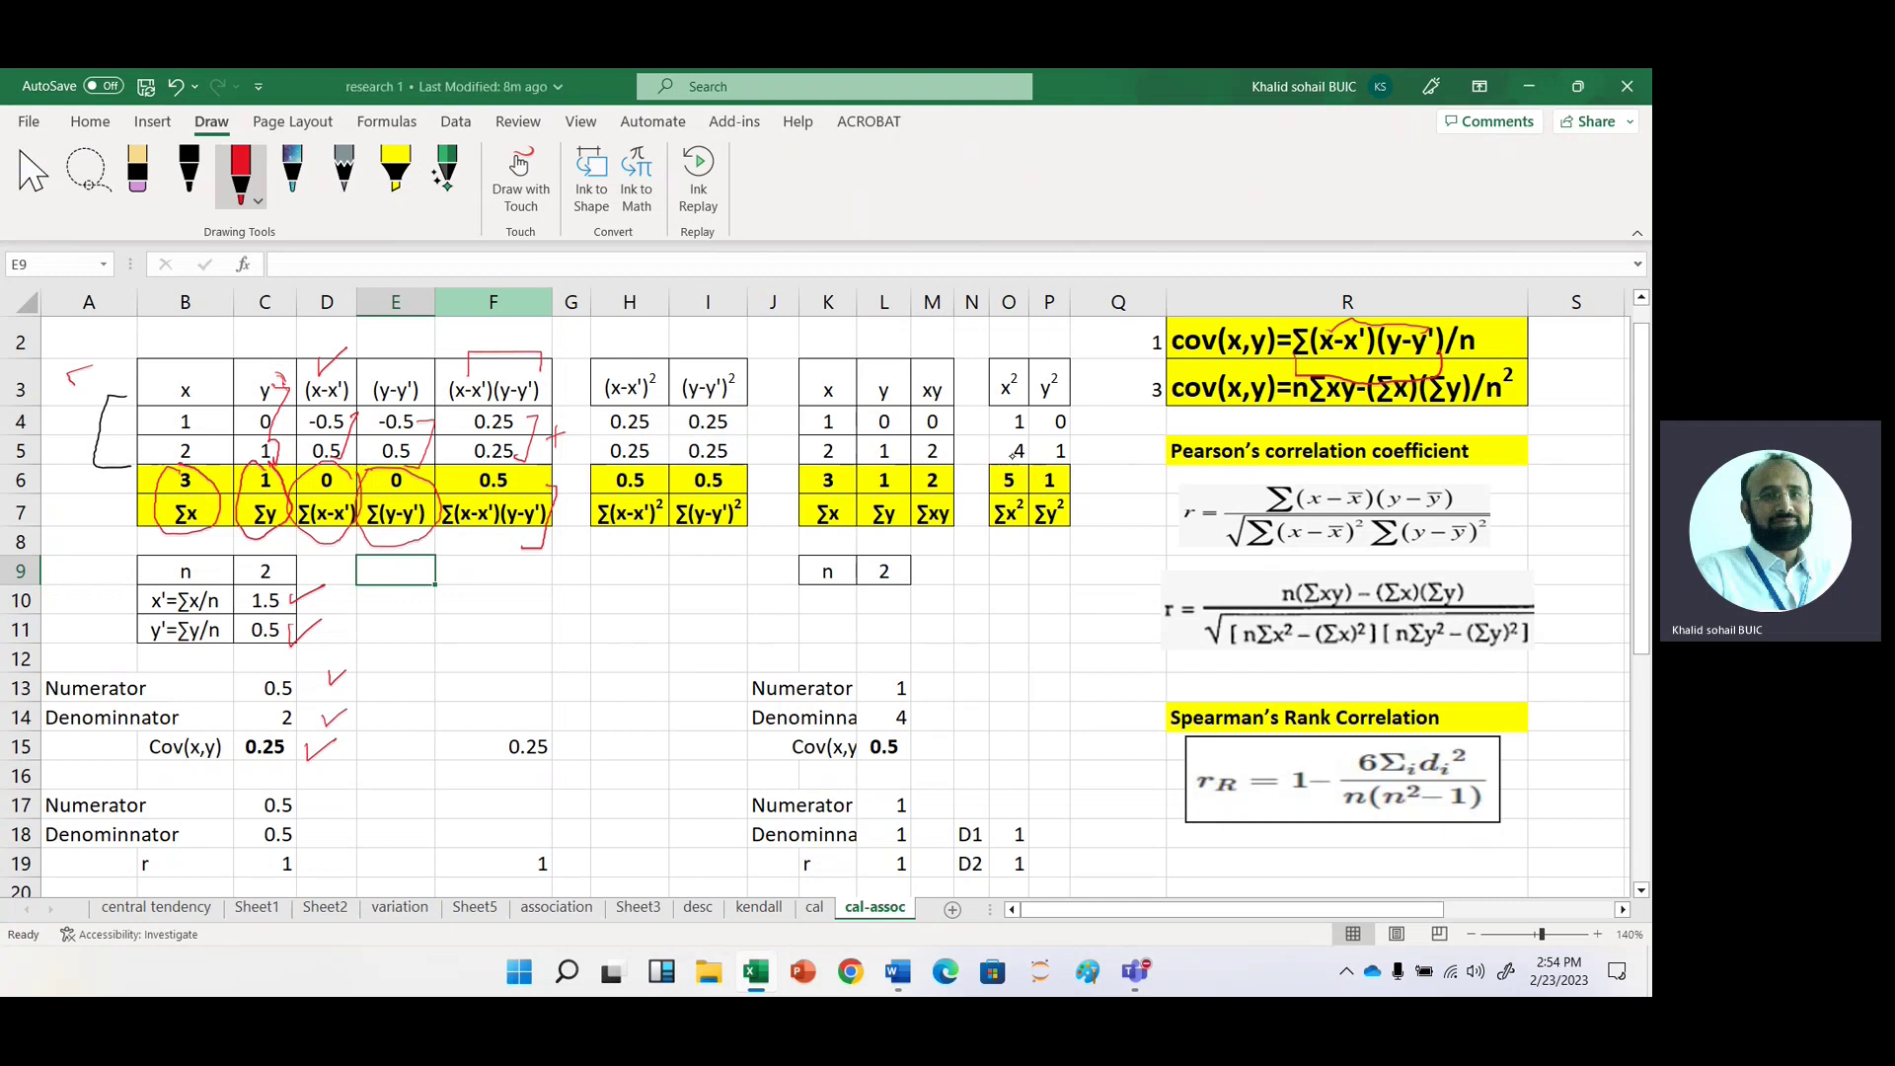
left_click_drag(1287, 418, 1468, 419)
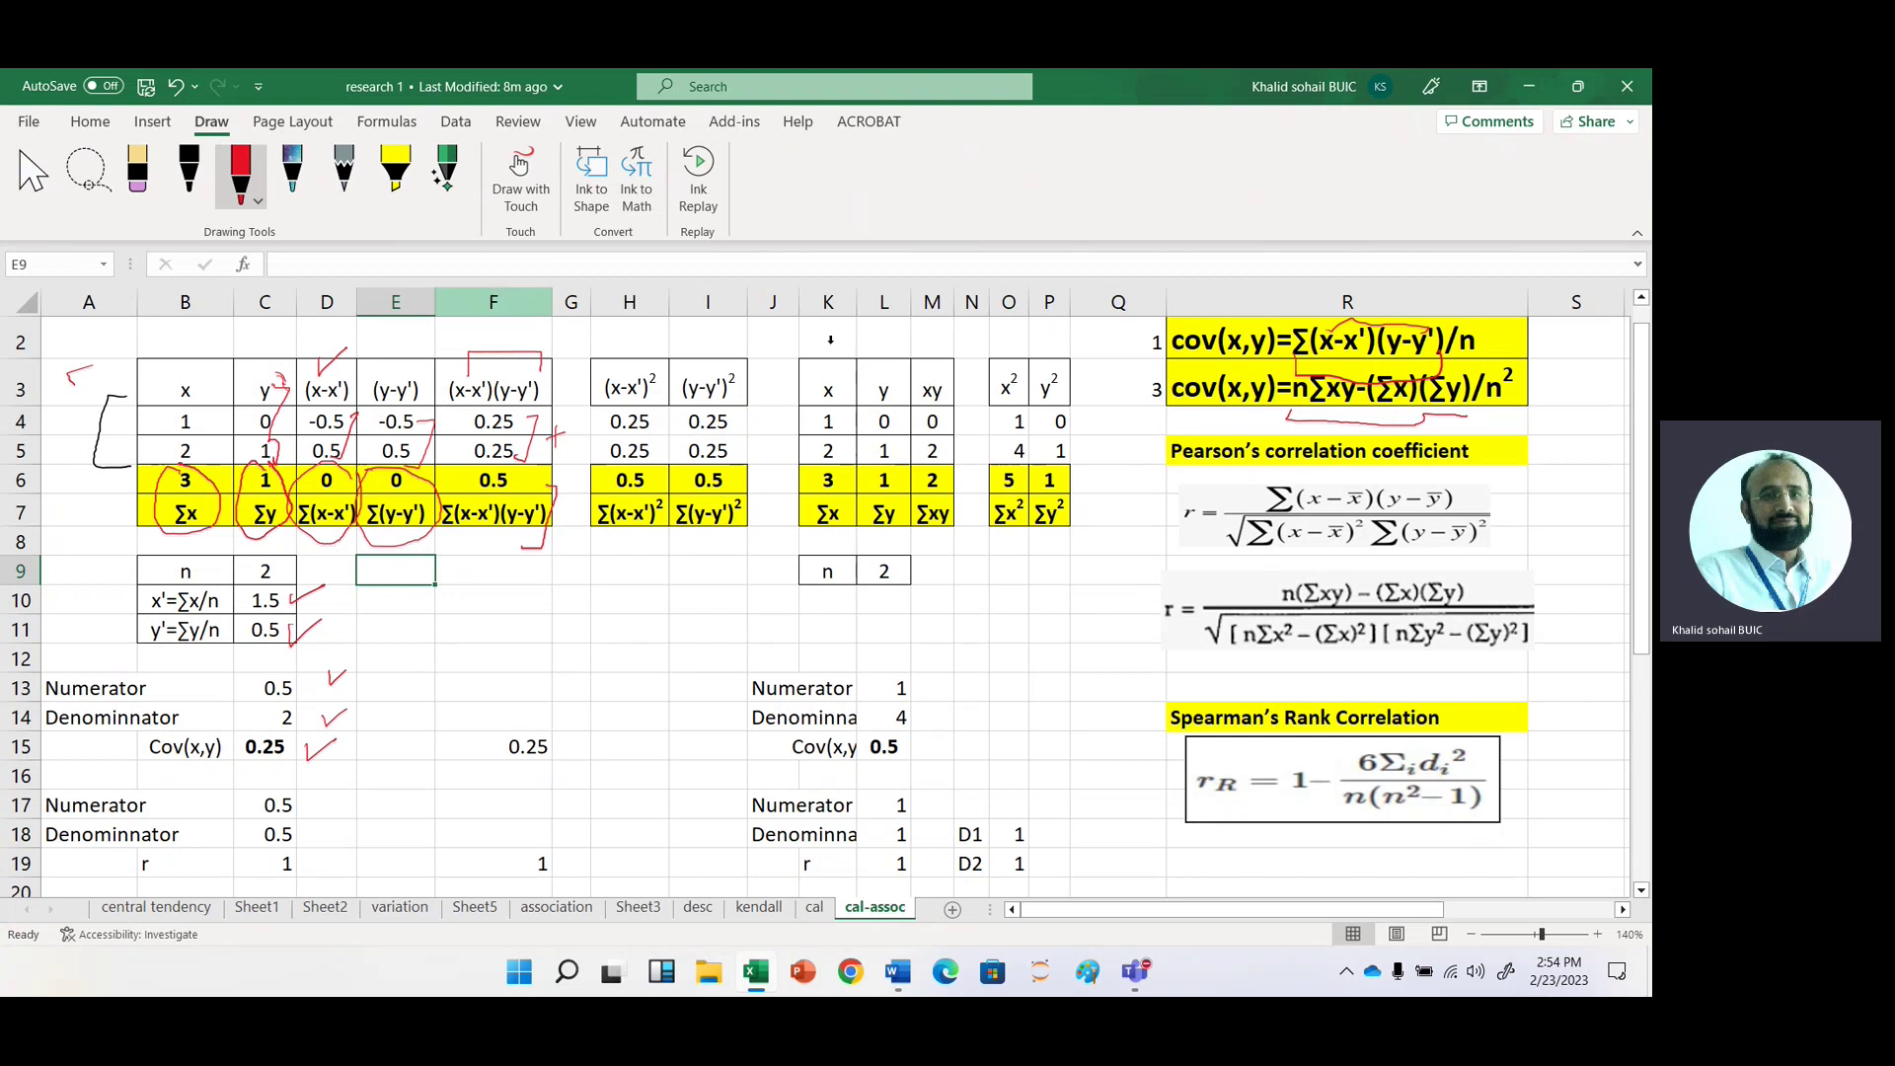
- Mark K2:M2, bracket the x values, circle ∑y and the xy header, mark the xy values, and tick Numerator 1
left_click_drag(830, 340, 910, 339)
mouse_move(808, 412)
left_mouse_down()
mouse_move(784, 412)
mouse_move(785, 462)
mouse_move(827, 465)
mouse_move(860, 435)
mouse_move(845, 468)
mouse_move(776, 473)
mouse_move(780, 514)
mouse_move(821, 522)
left_mouse_up()
mouse_move(894, 462)
left_mouse_down()
mouse_move(855, 471)
mouse_move(851, 528)
mouse_move(926, 533)
mouse_move(934, 501)
left_mouse_up()
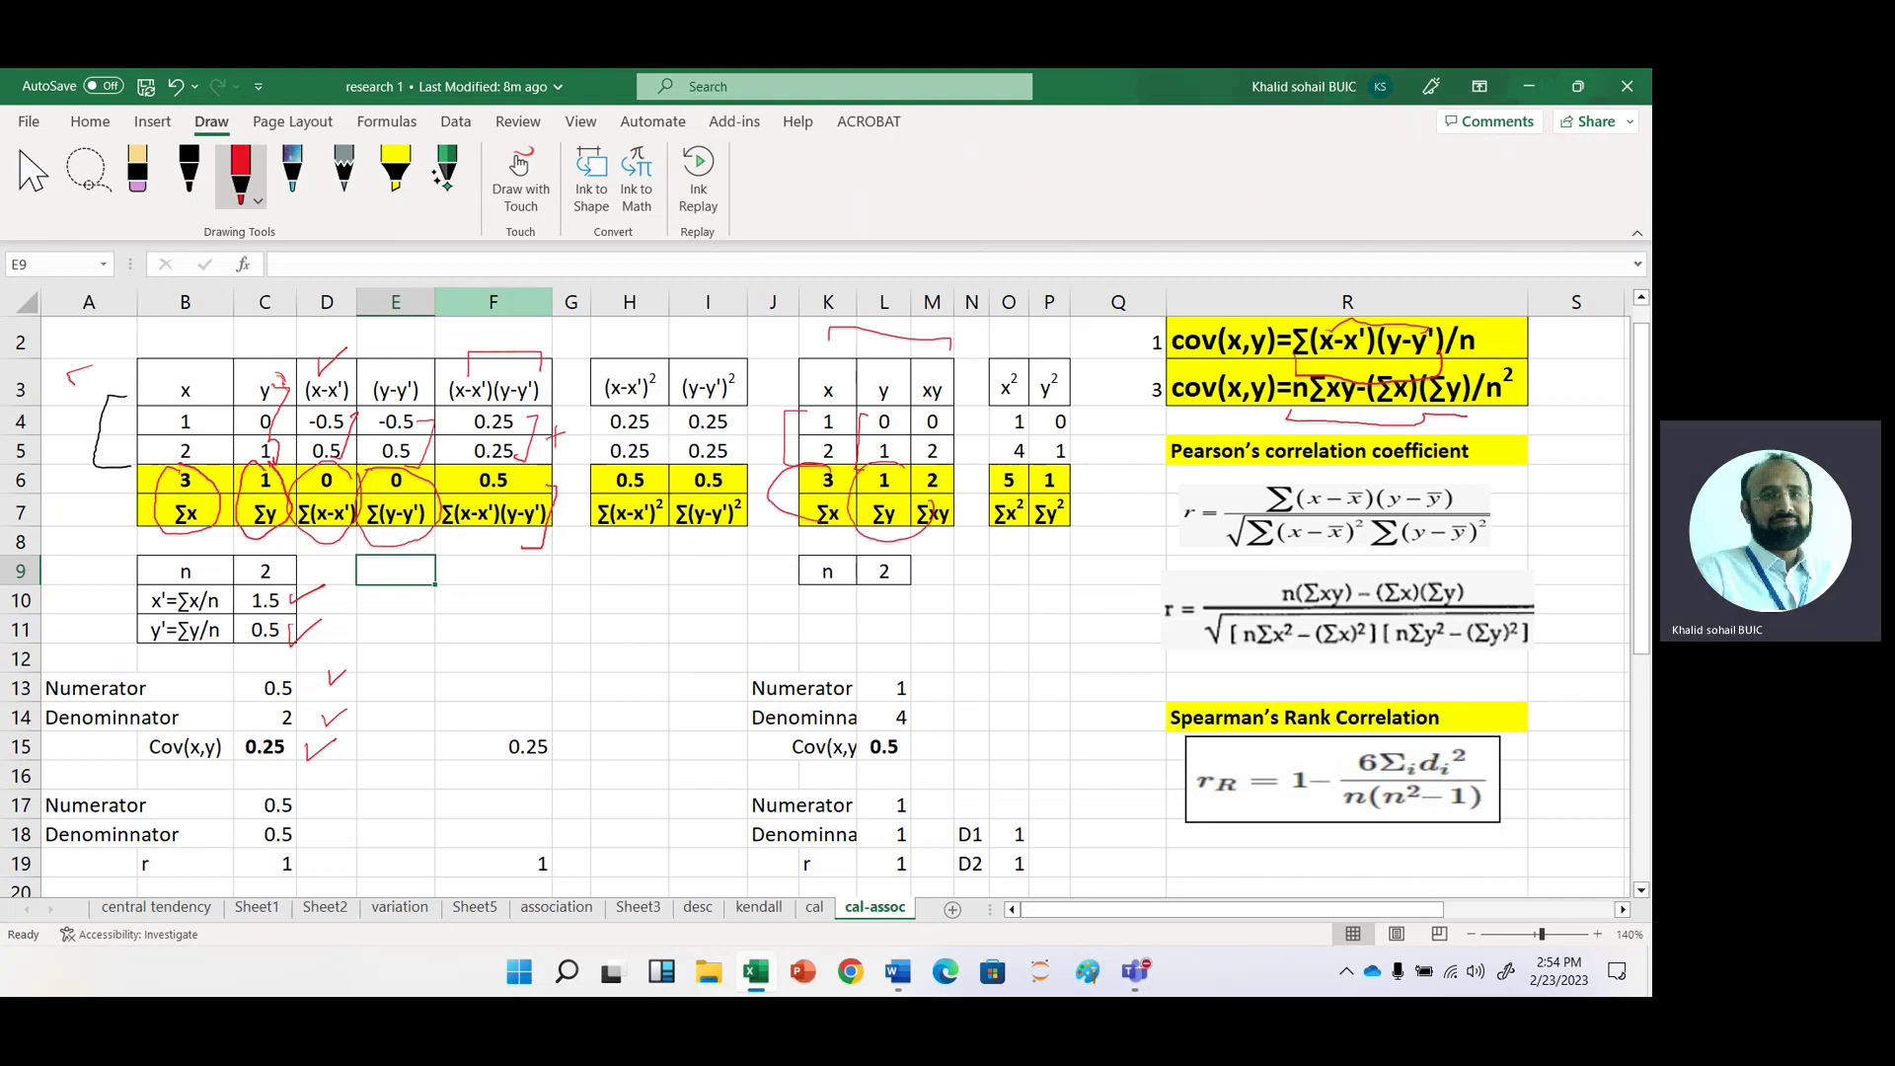
mouse_move(923, 378)
left_mouse_down()
mouse_move(930, 407)
mouse_move(967, 391)
left_mouse_up()
mouse_move(958, 483)
left_mouse_down()
mouse_move(950, 441)
mouse_move(899, 507)
mouse_move(964, 523)
mouse_move(977, 490)
mouse_move(903, 535)
left_mouse_up()
left_click_drag(927, 694, 953, 688)
- Enter the formula =L9^2 in L10 so it returns 4
left_click(877, 601)
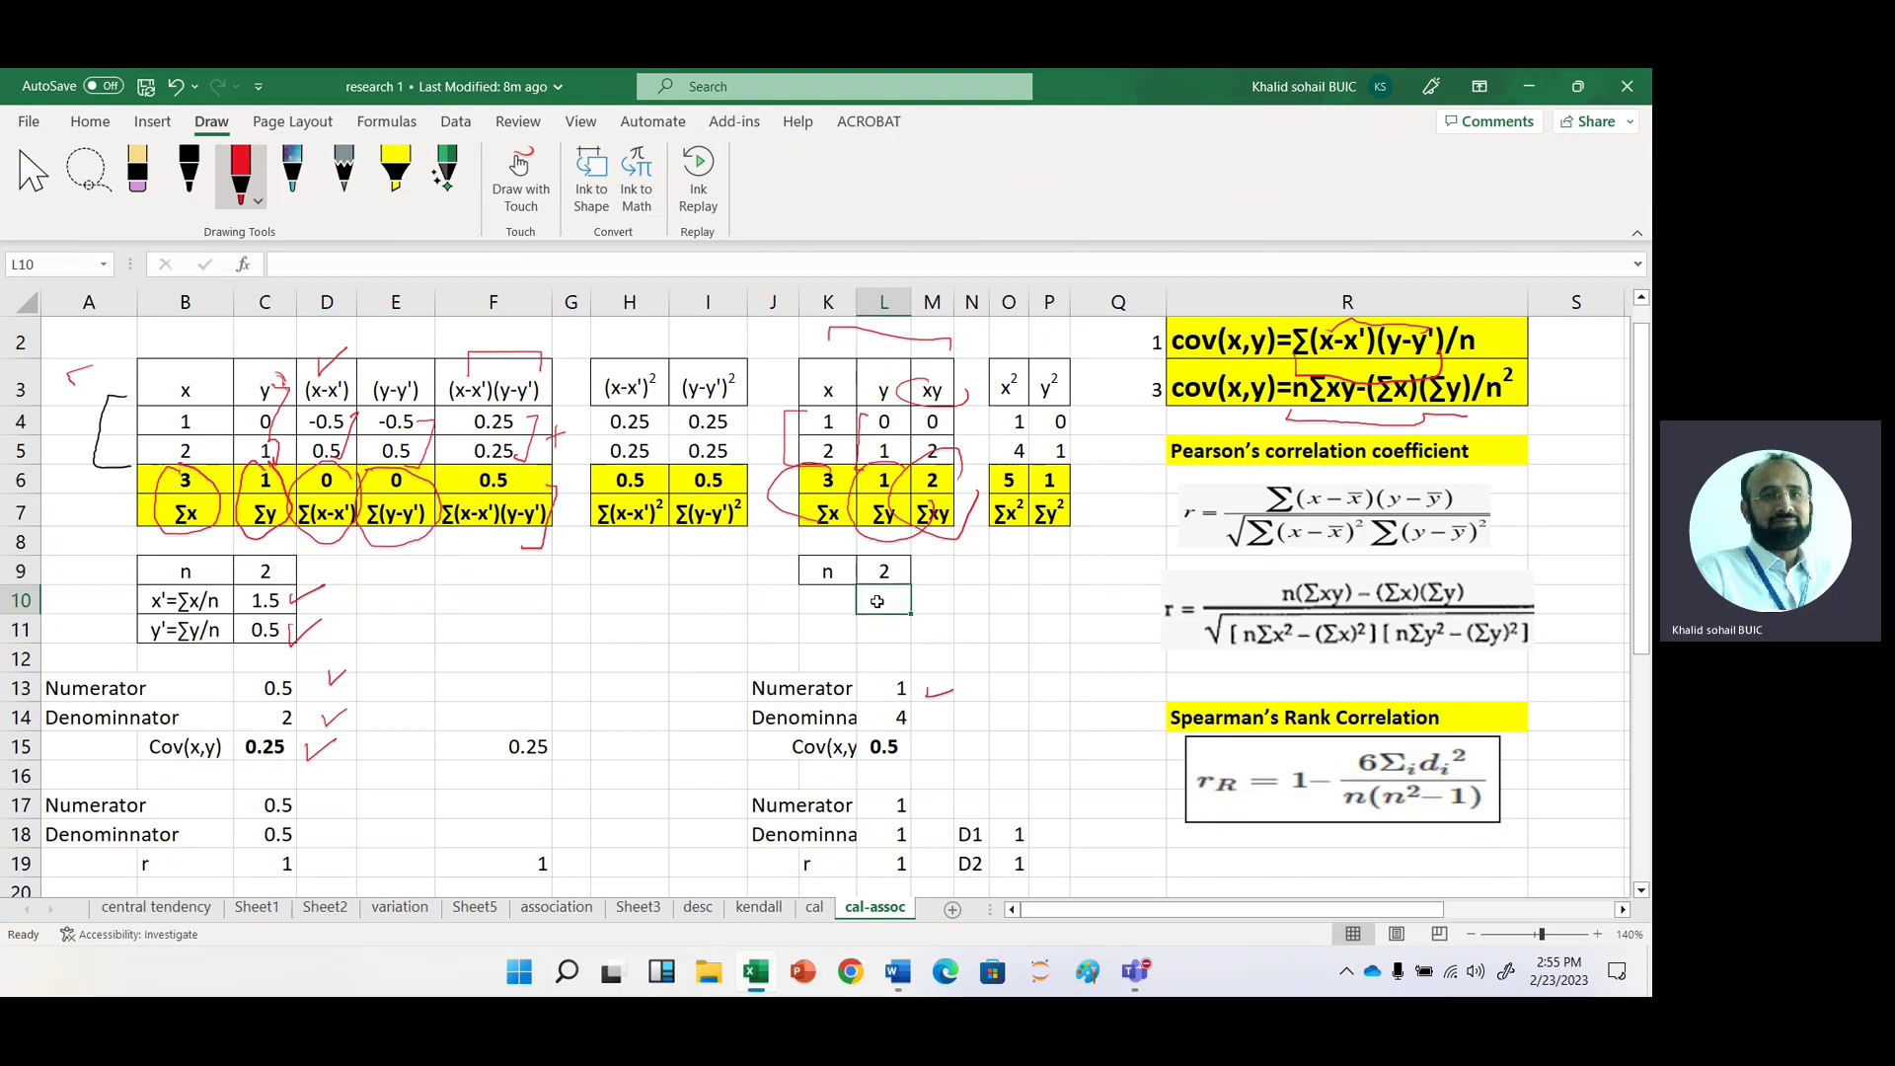
type("=")
key("Up")
type("^2")
key("Return")
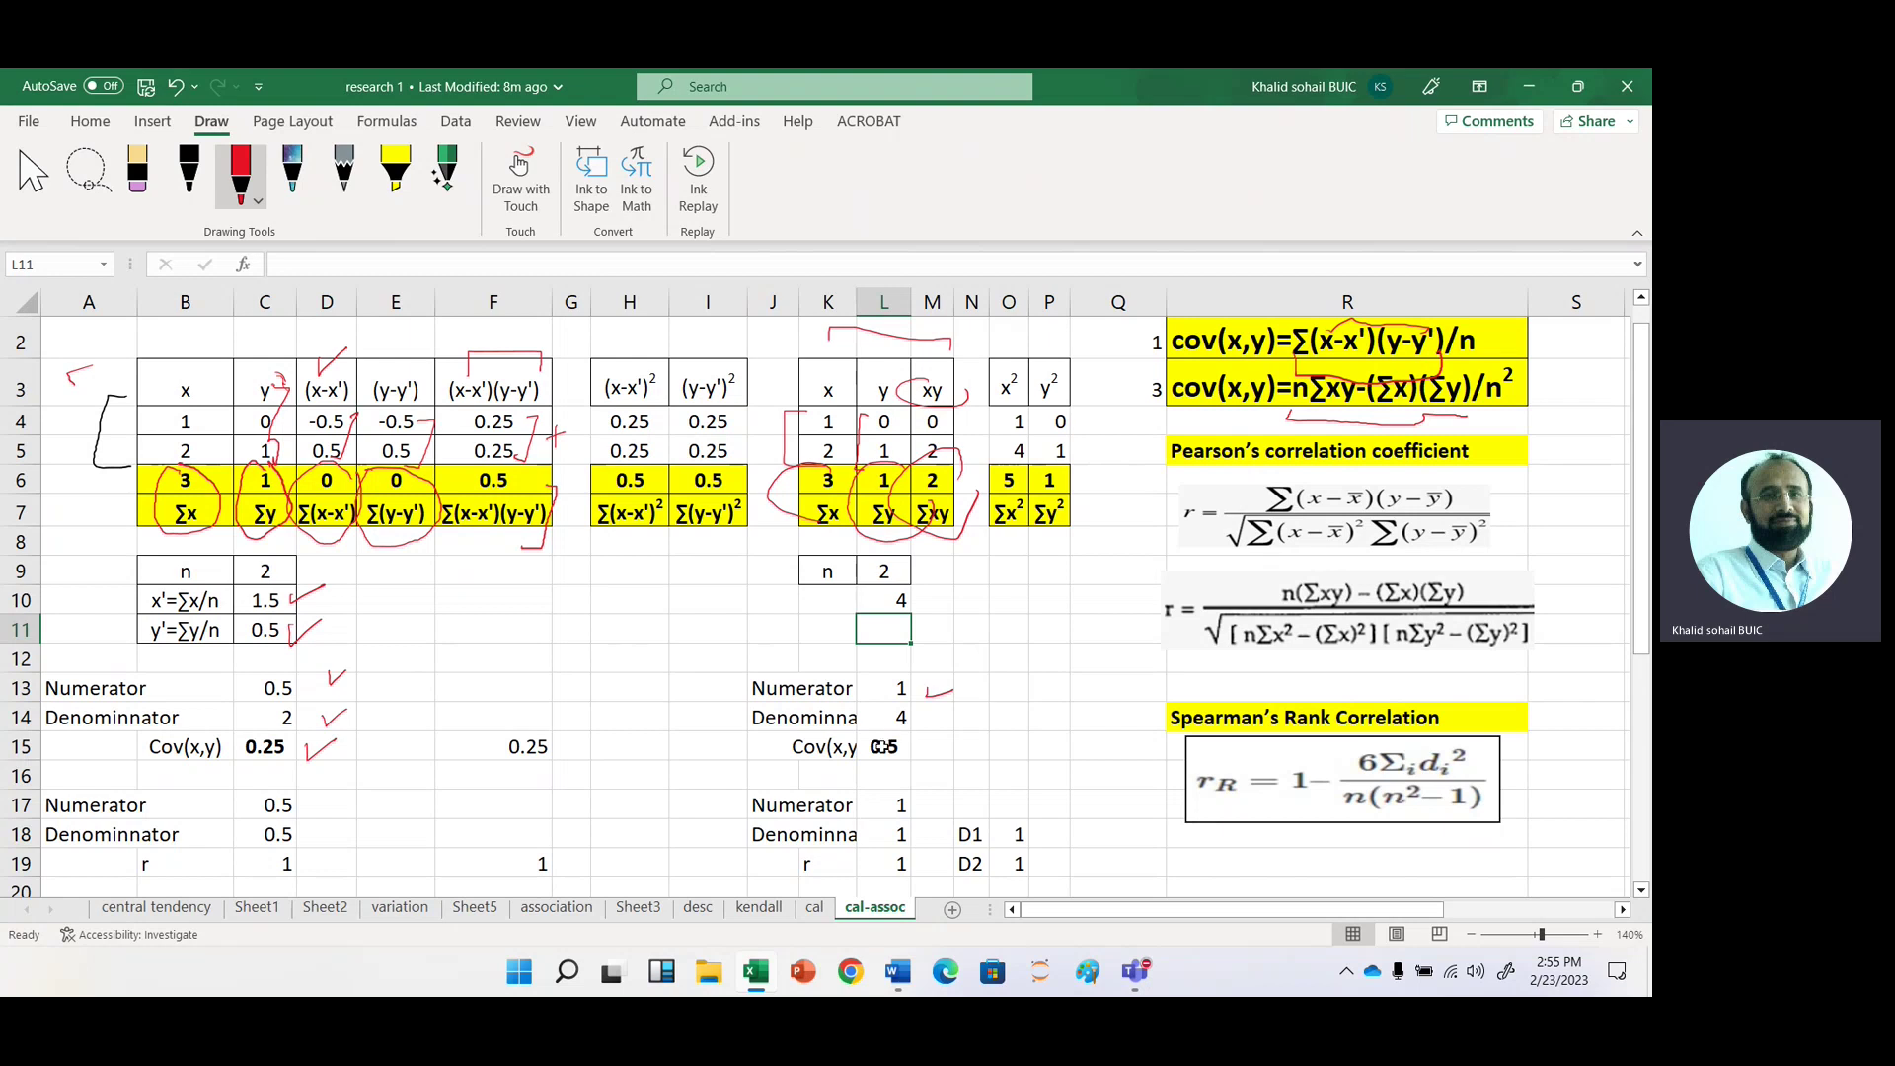
- Change L15's formula from =L13/2 to =L13/4 so Cov(x,y) shows 0.25
left_click(920, 744)
left_click(889, 748)
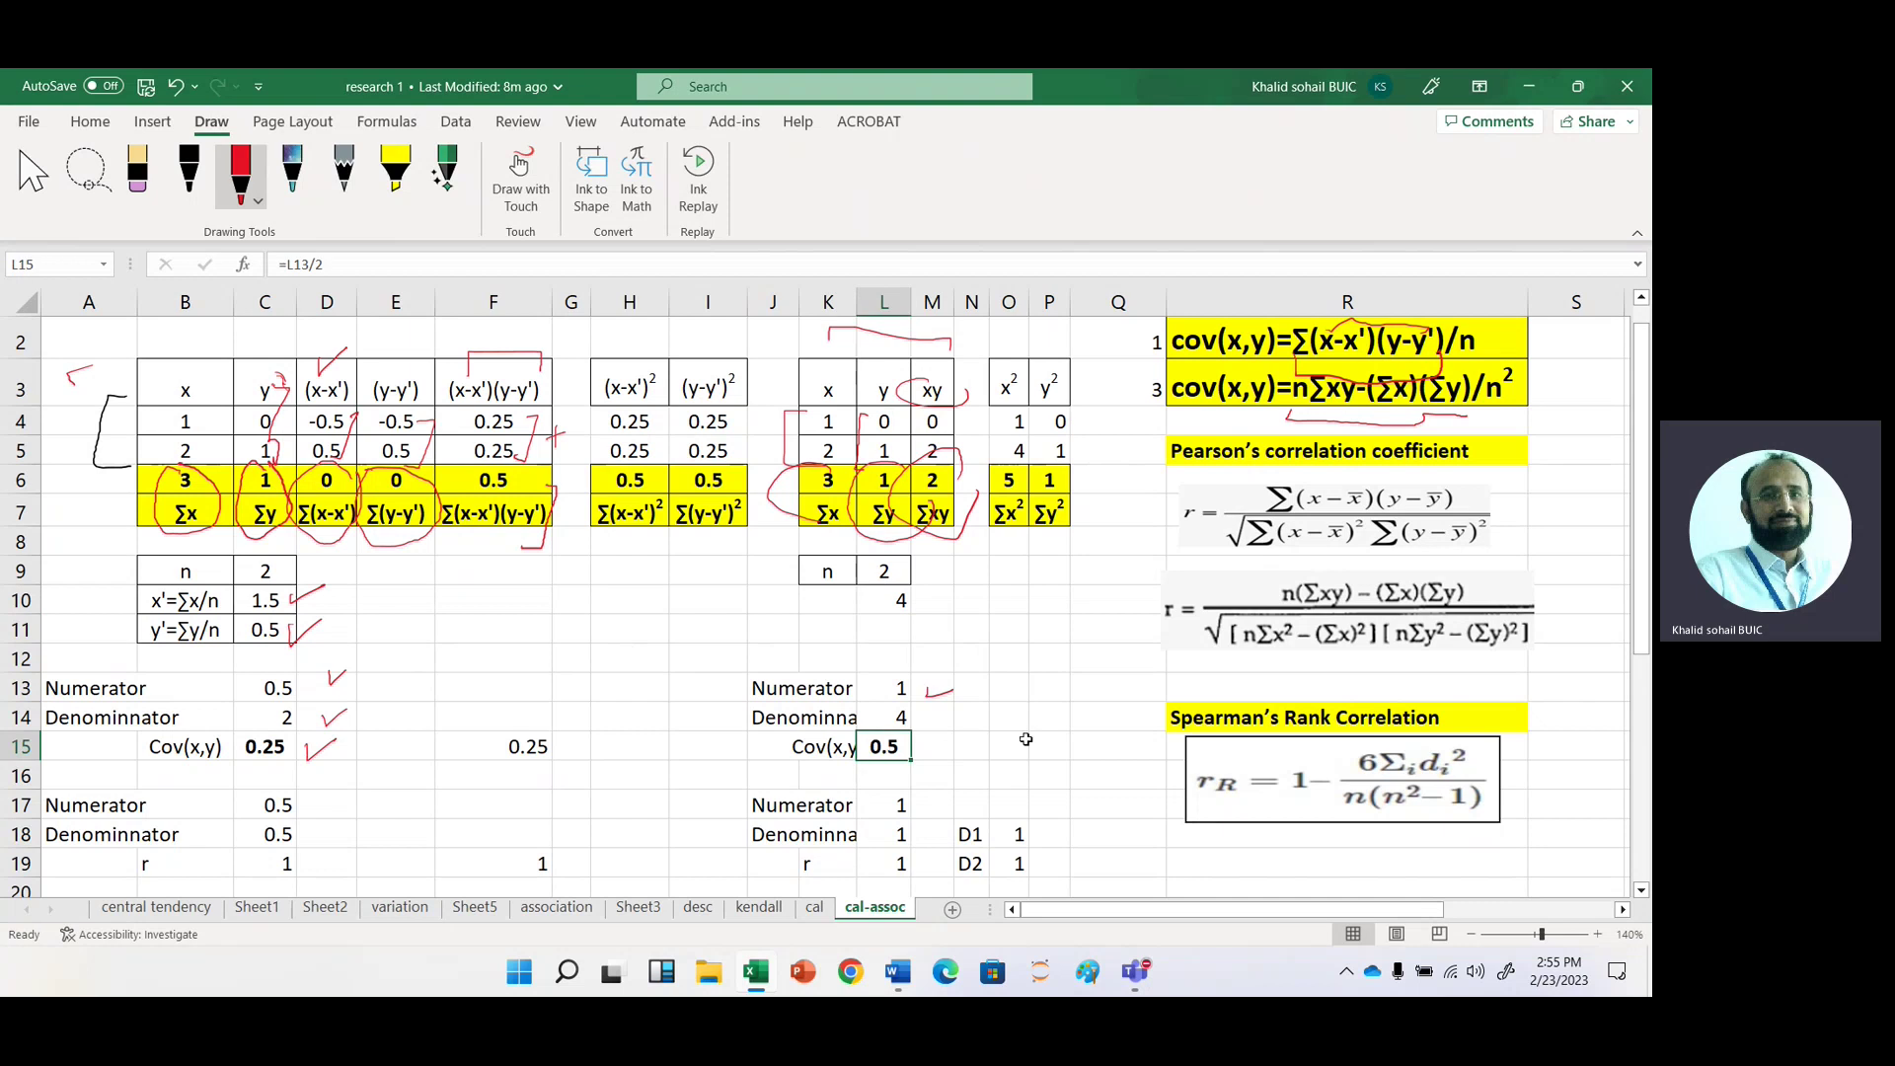
key("F2")
key("BackSpace")
type("4")
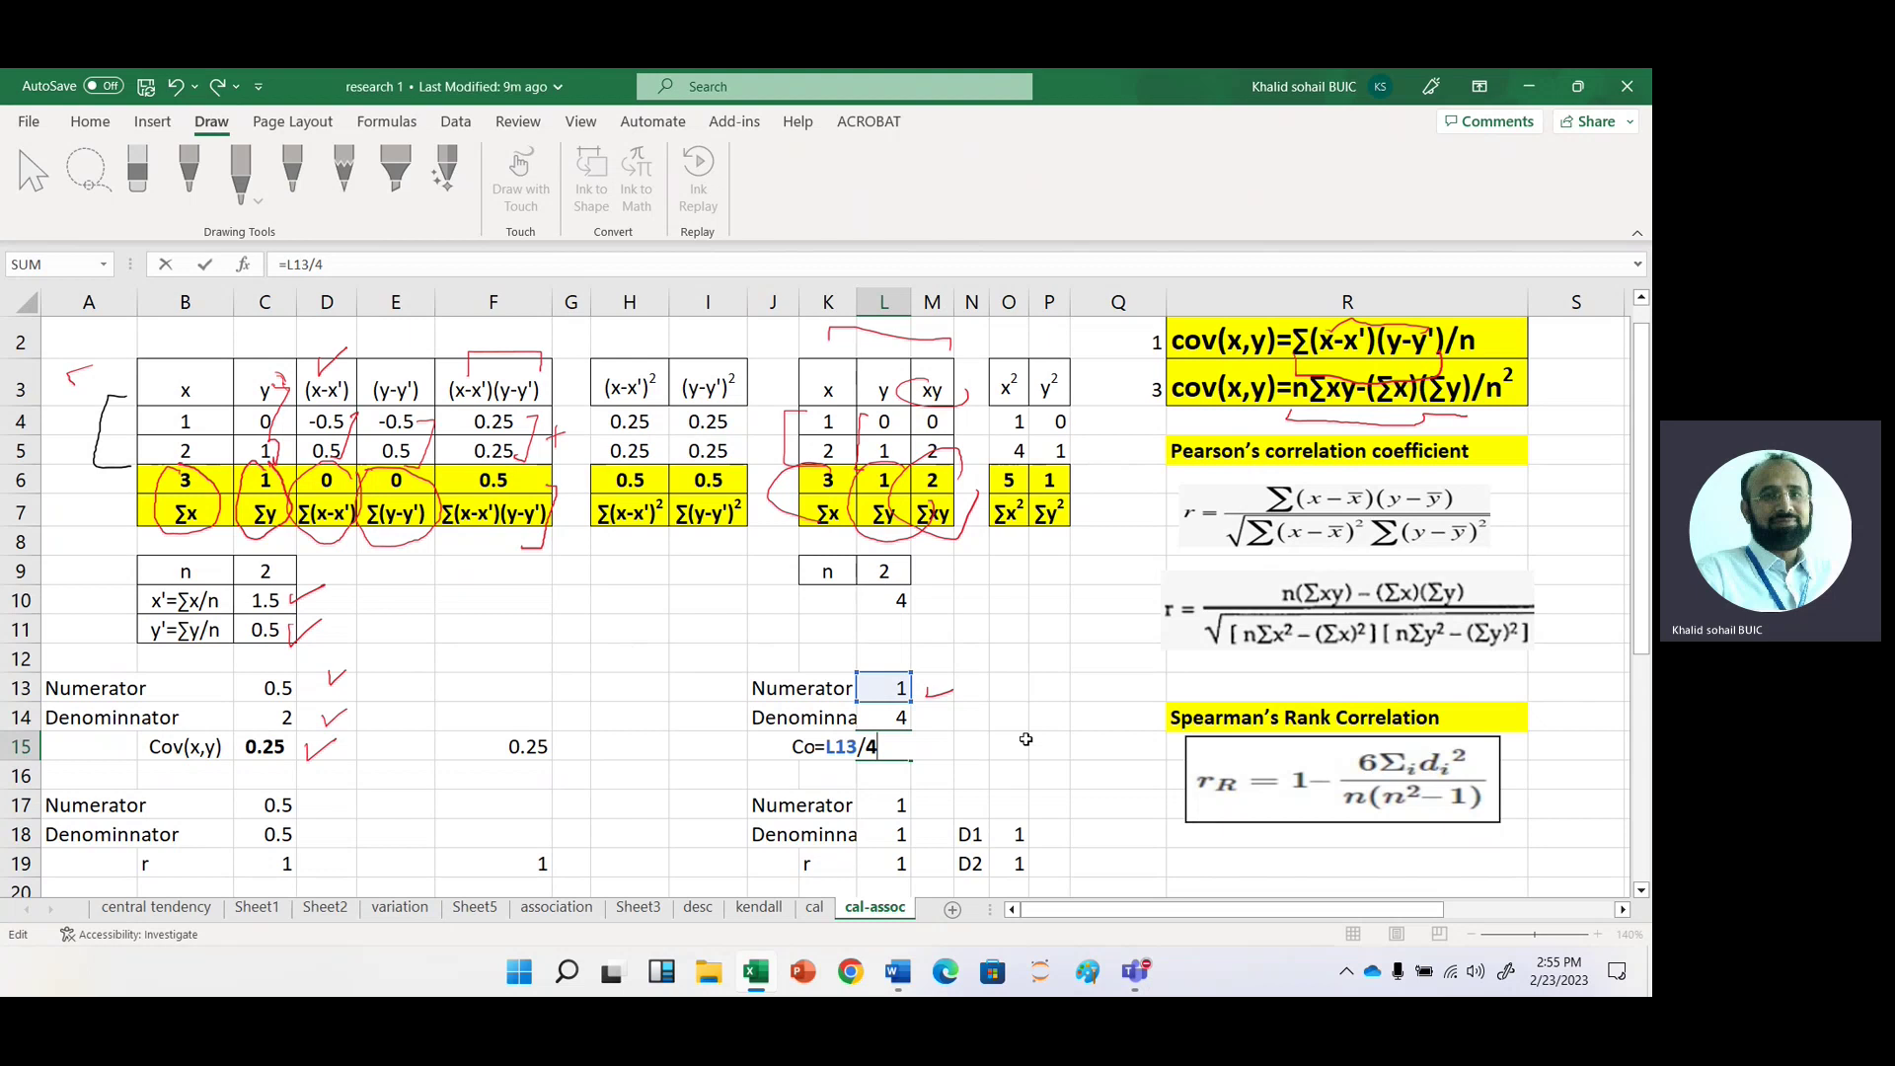
key("Return")
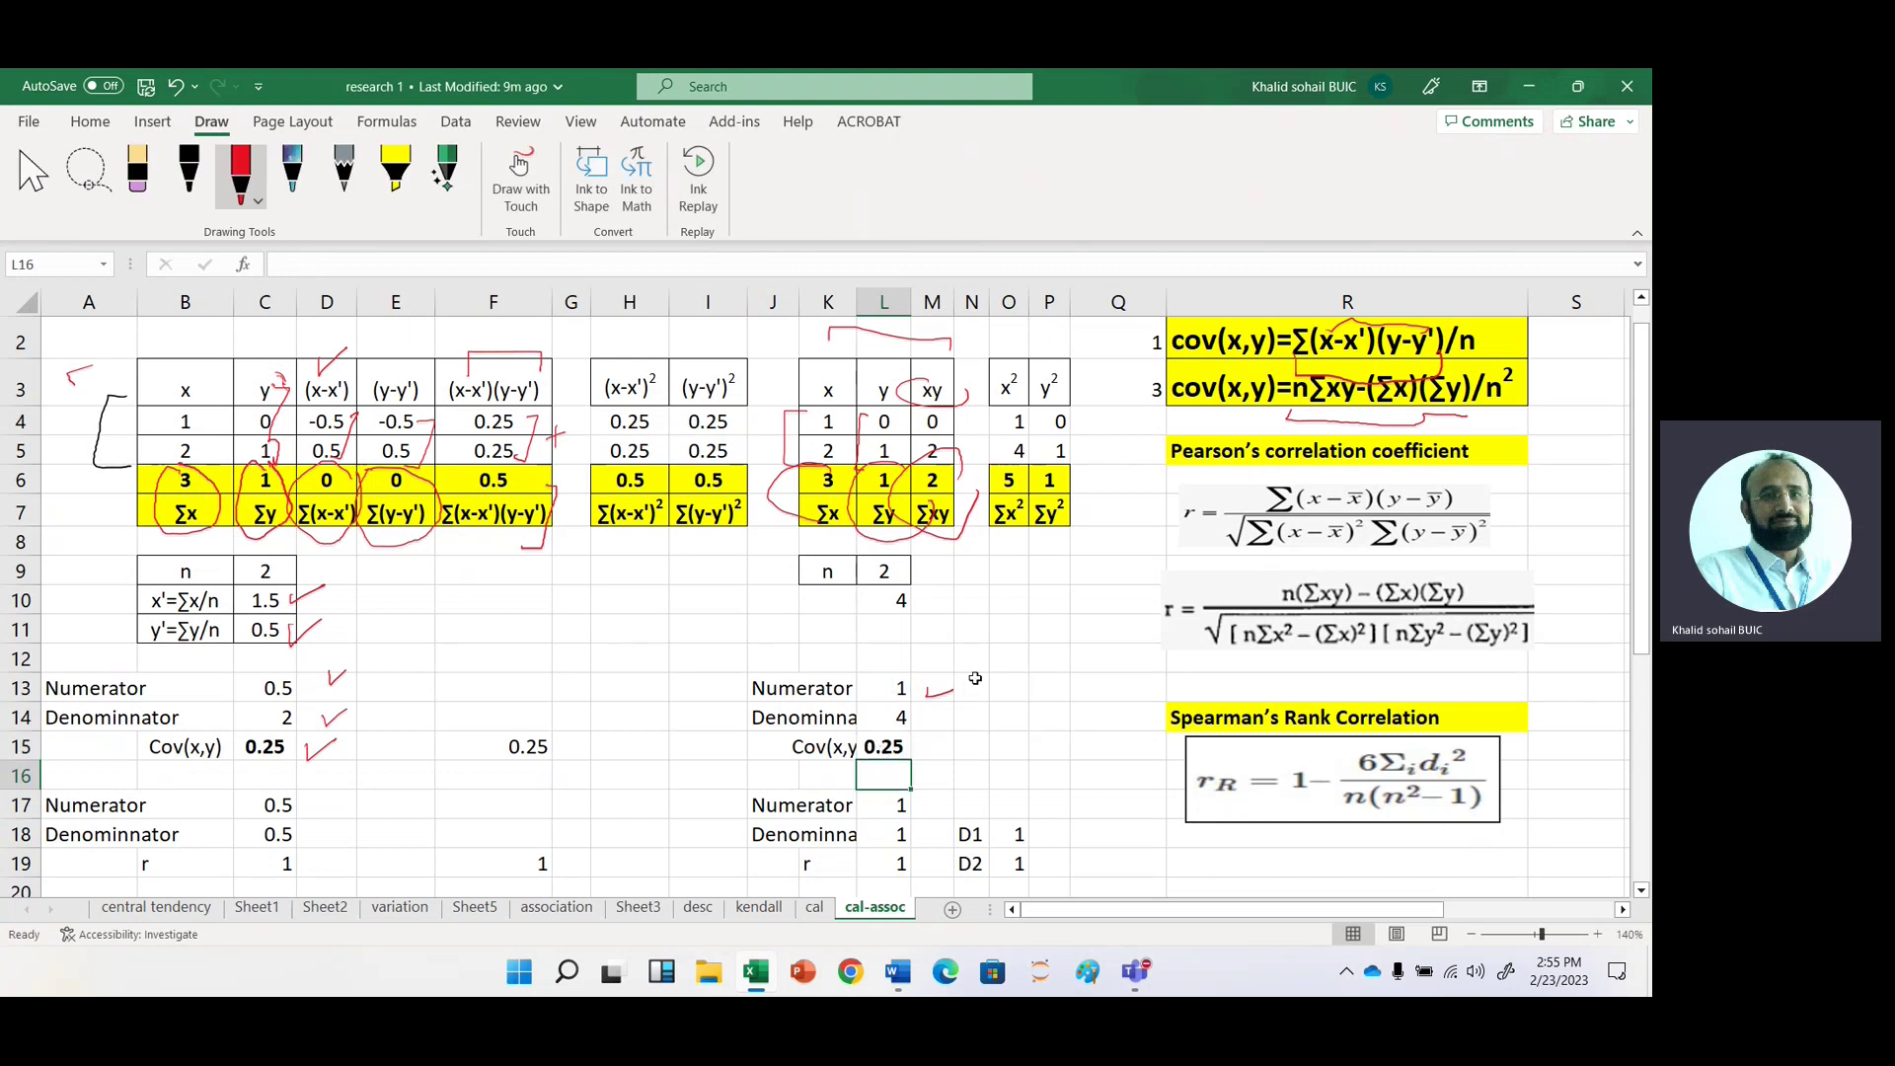
left_click(628, 678)
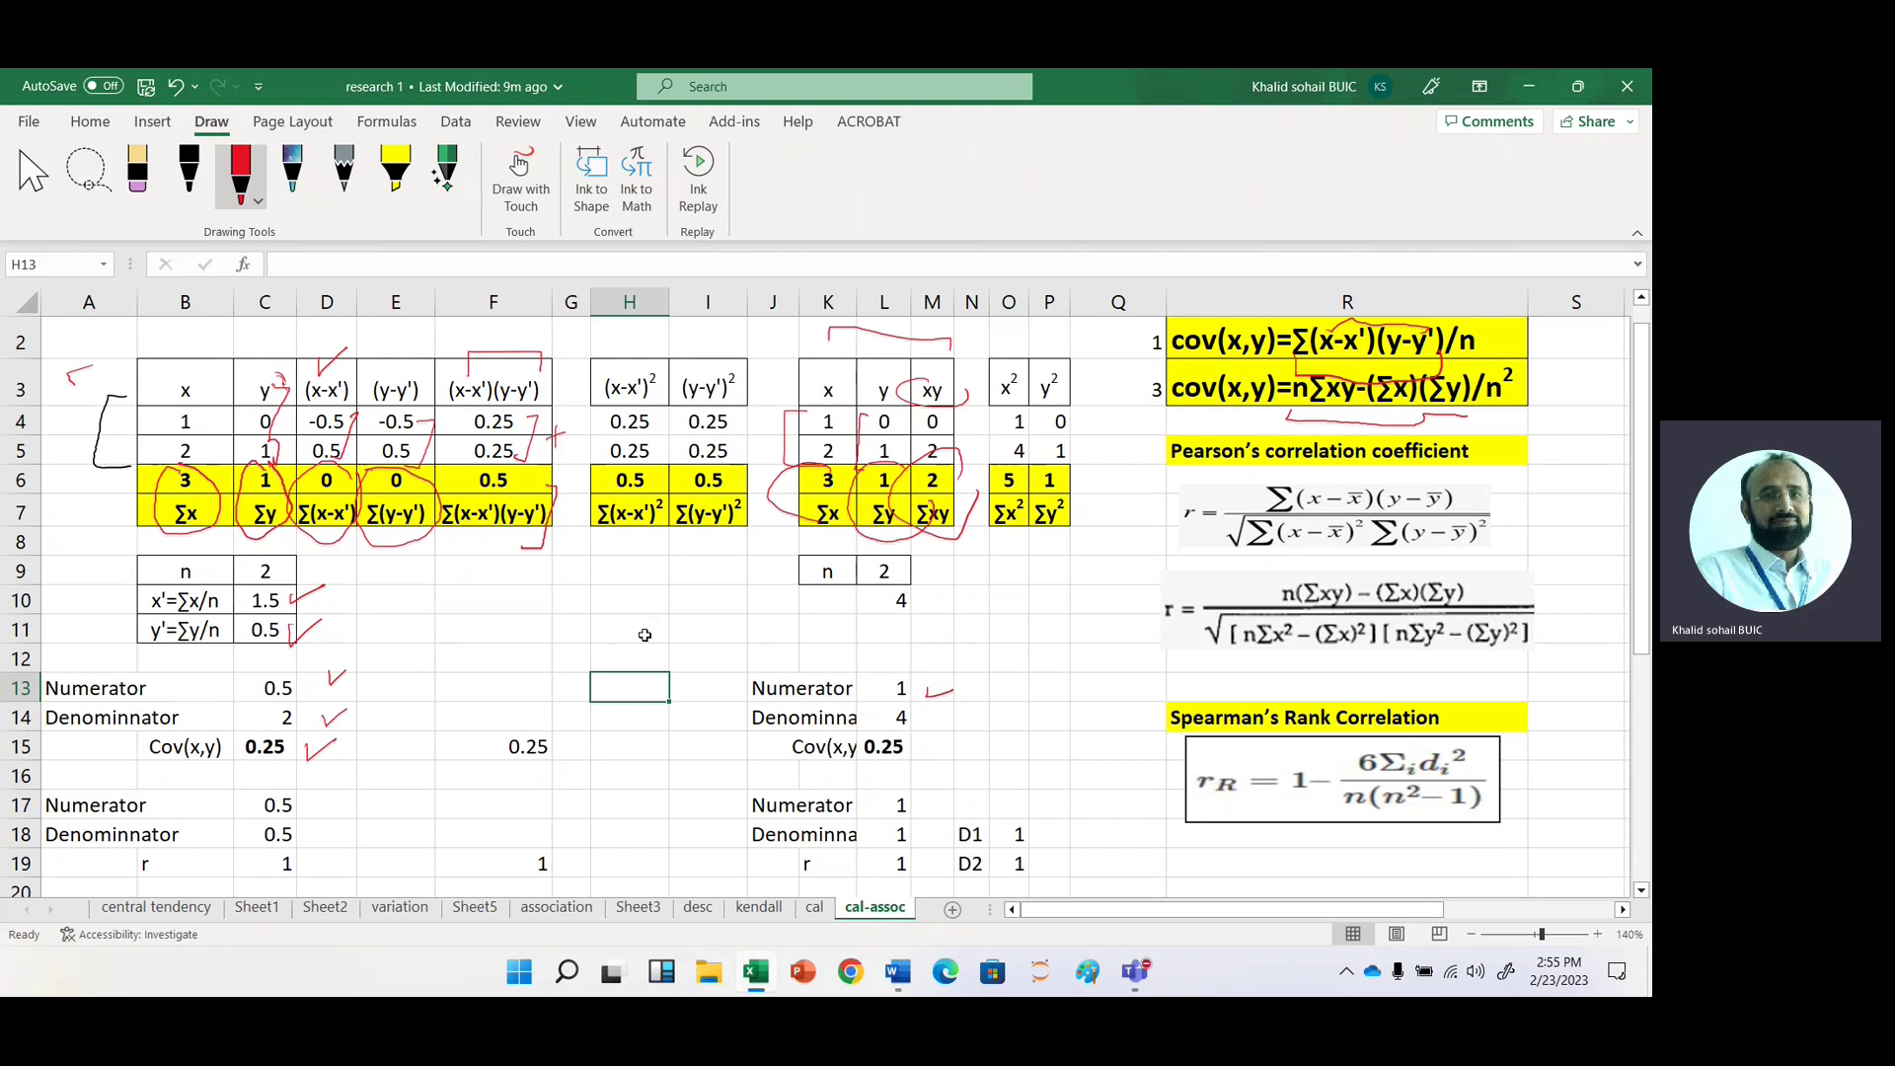
left_click(512, 750)
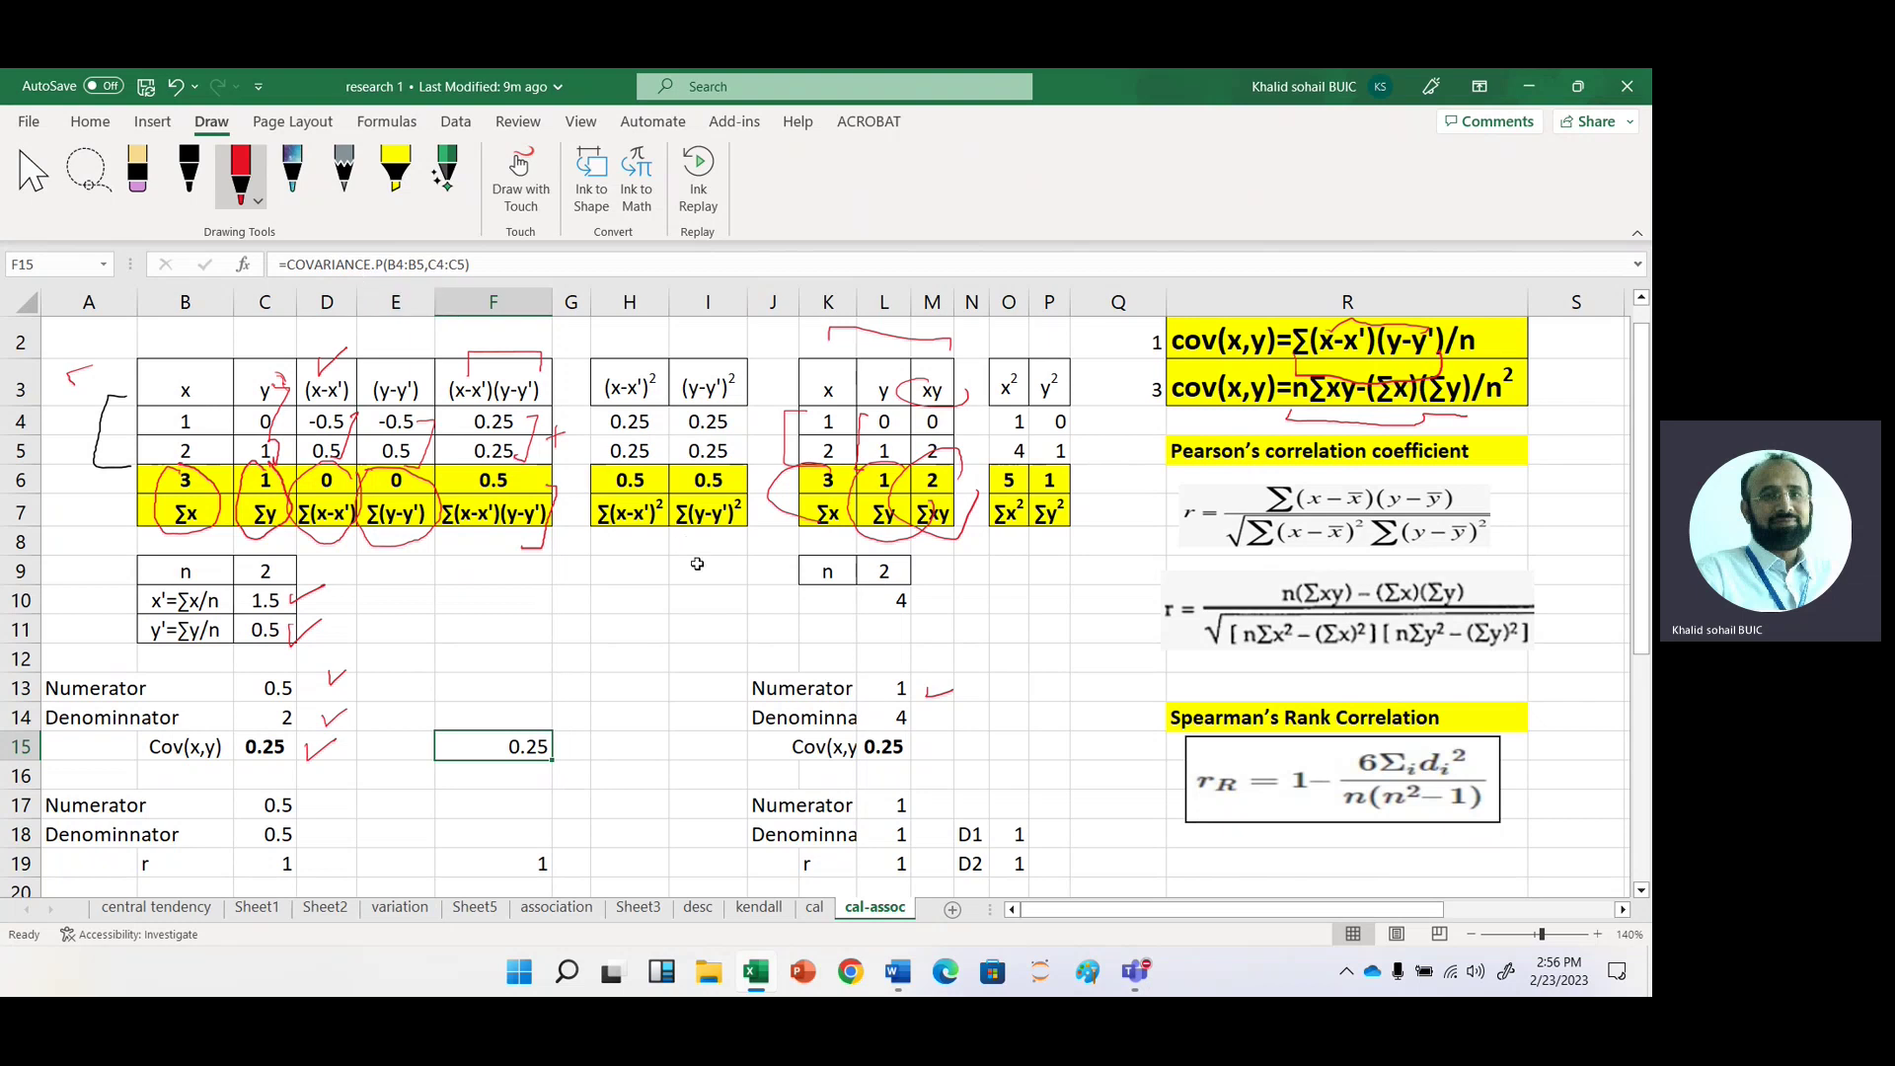
left_click(546, 677)
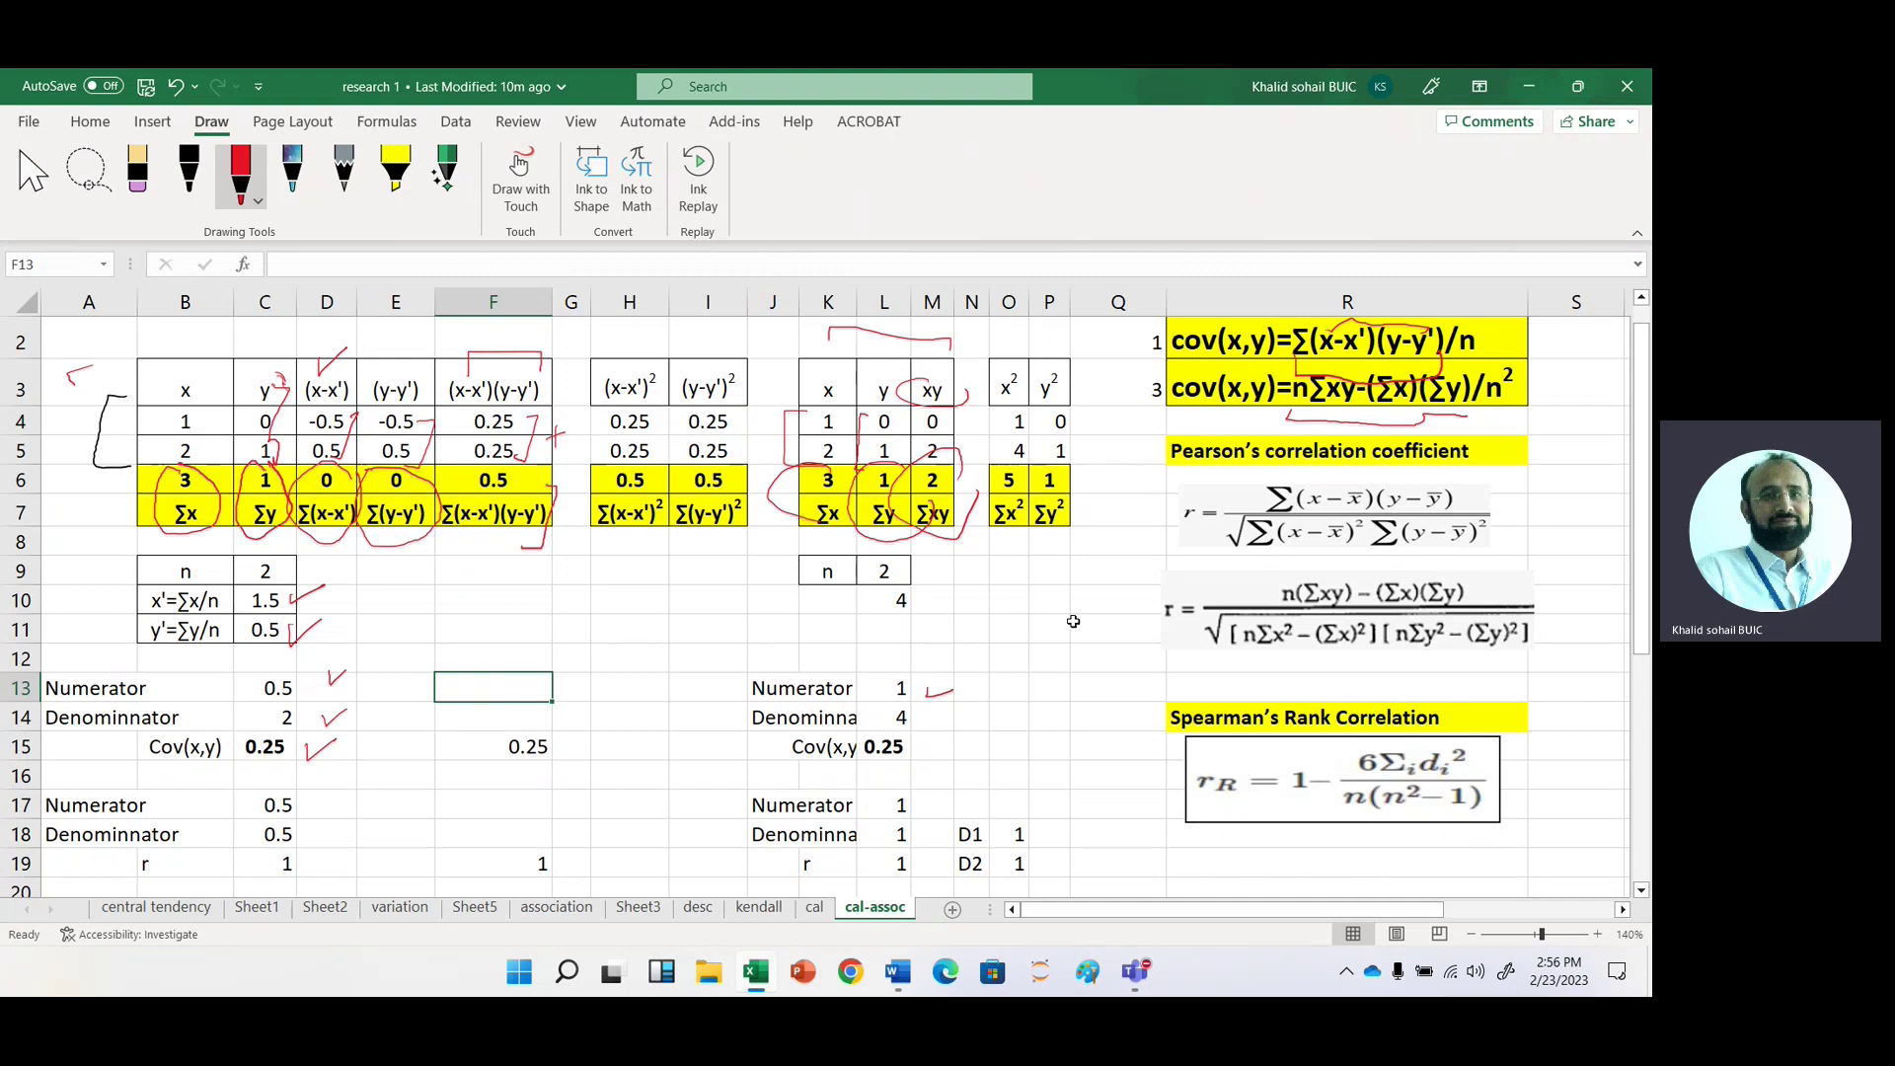
- Underline the (x−x̄)² and (y−ȳ)² Pearson terms and draw arcs from the deviation to the squared columns
mouse_move(1280, 548)
left_mouse_down()
mouse_move(1283, 569)
mouse_move(1341, 573)
mouse_move(1352, 546)
left_mouse_up()
mouse_move(1428, 551)
left_mouse_down()
mouse_move(1463, 565)
mouse_move(1484, 539)
left_mouse_up()
mouse_move(345, 360)
left_mouse_down()
mouse_move(368, 332)
mouse_move(578, 320)
mouse_move(628, 355)
left_mouse_up()
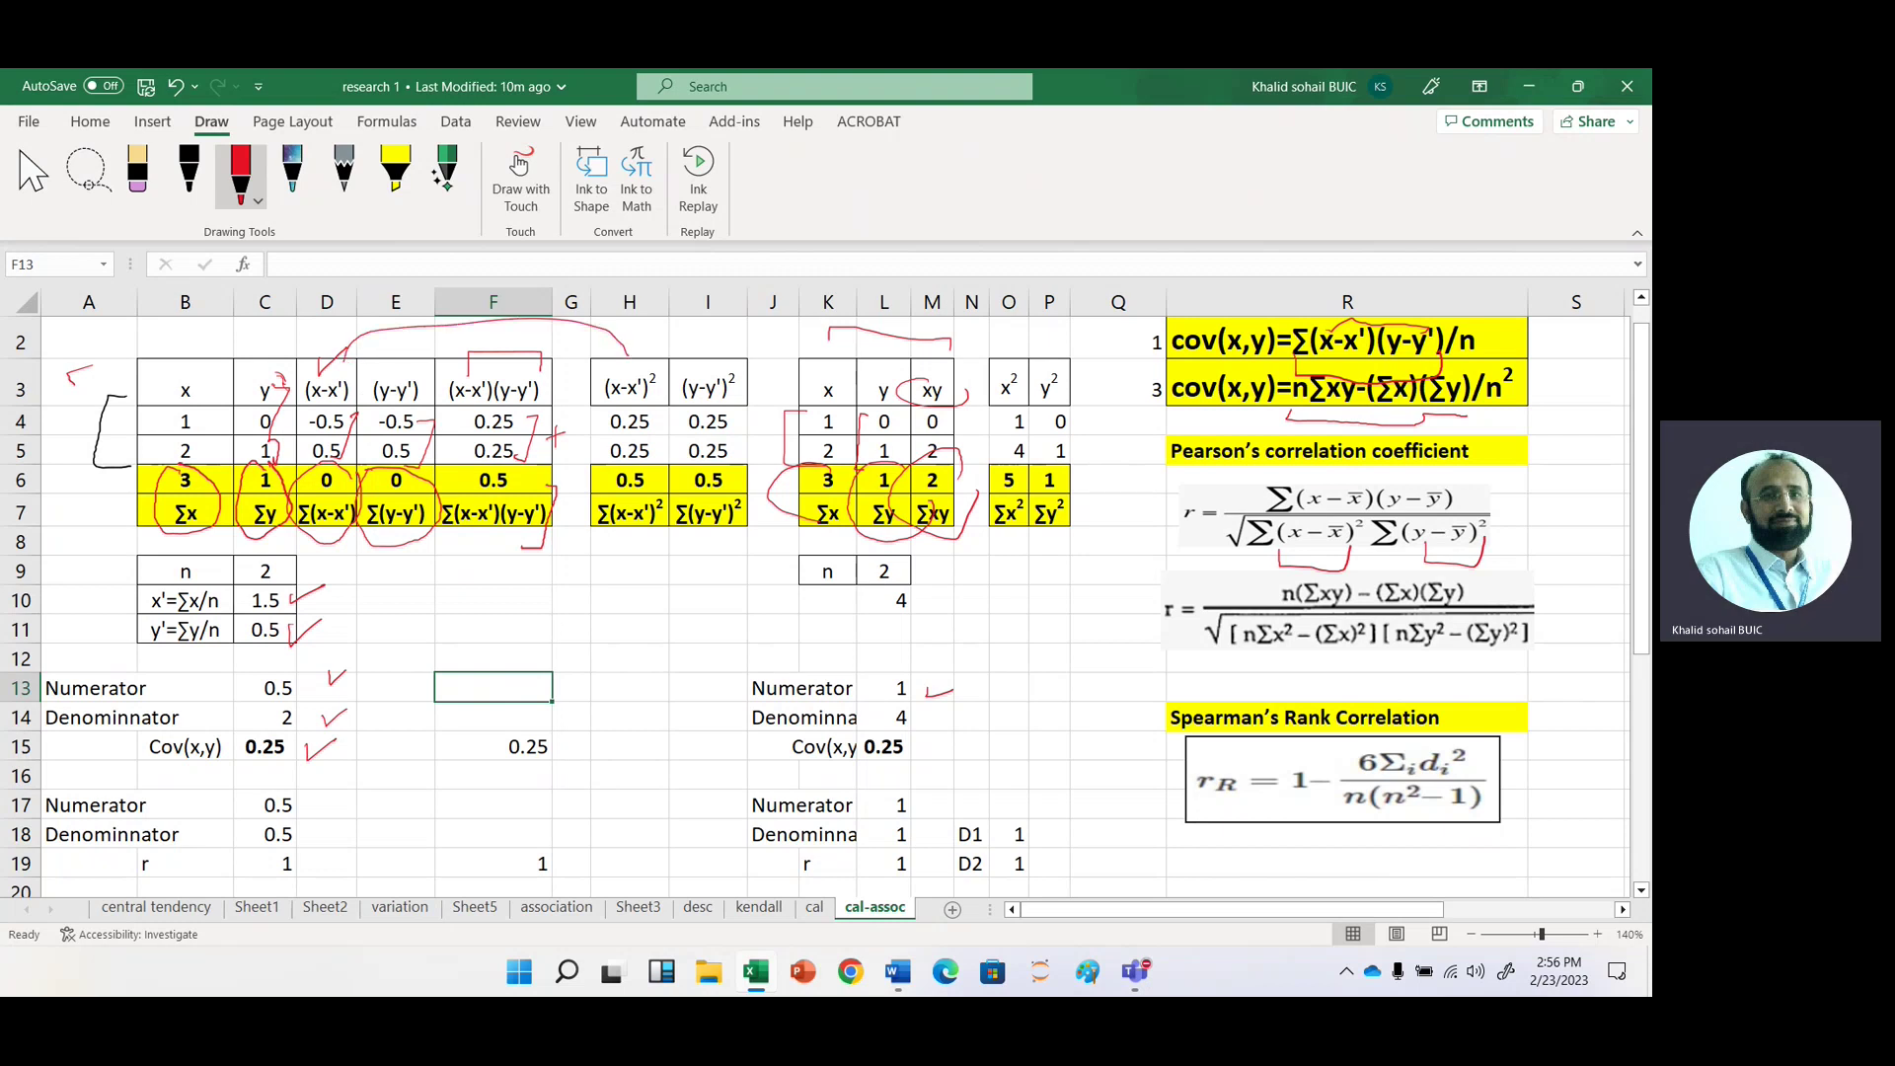
mouse_move(423, 373)
left_mouse_down()
mouse_move(513, 333)
mouse_move(650, 335)
mouse_move(707, 366)
left_mouse_up()
- Bracket the squared-deviation values in H4:I5, circle the Σ(x-x')² sum 0.5, and tick the Numerator
left_click_drag(589, 409, 586, 466)
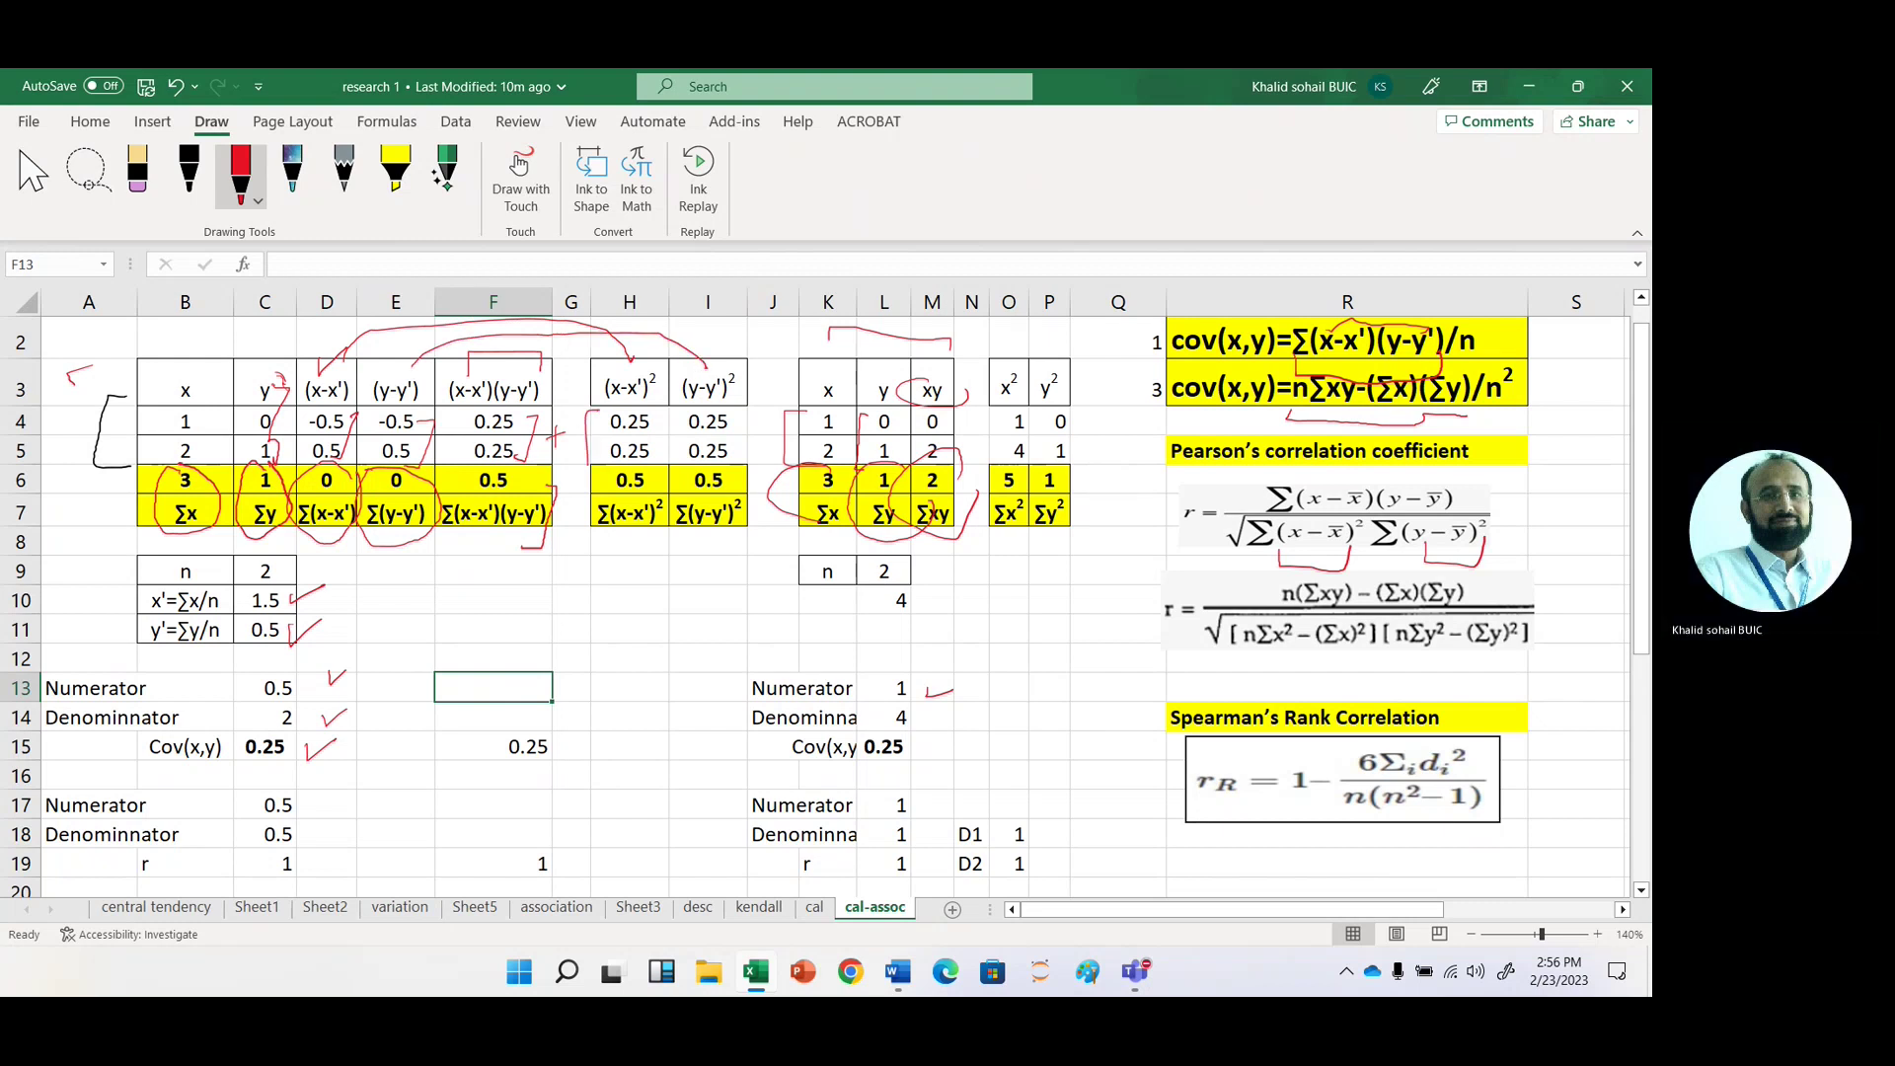
left_click_drag(739, 413, 732, 472)
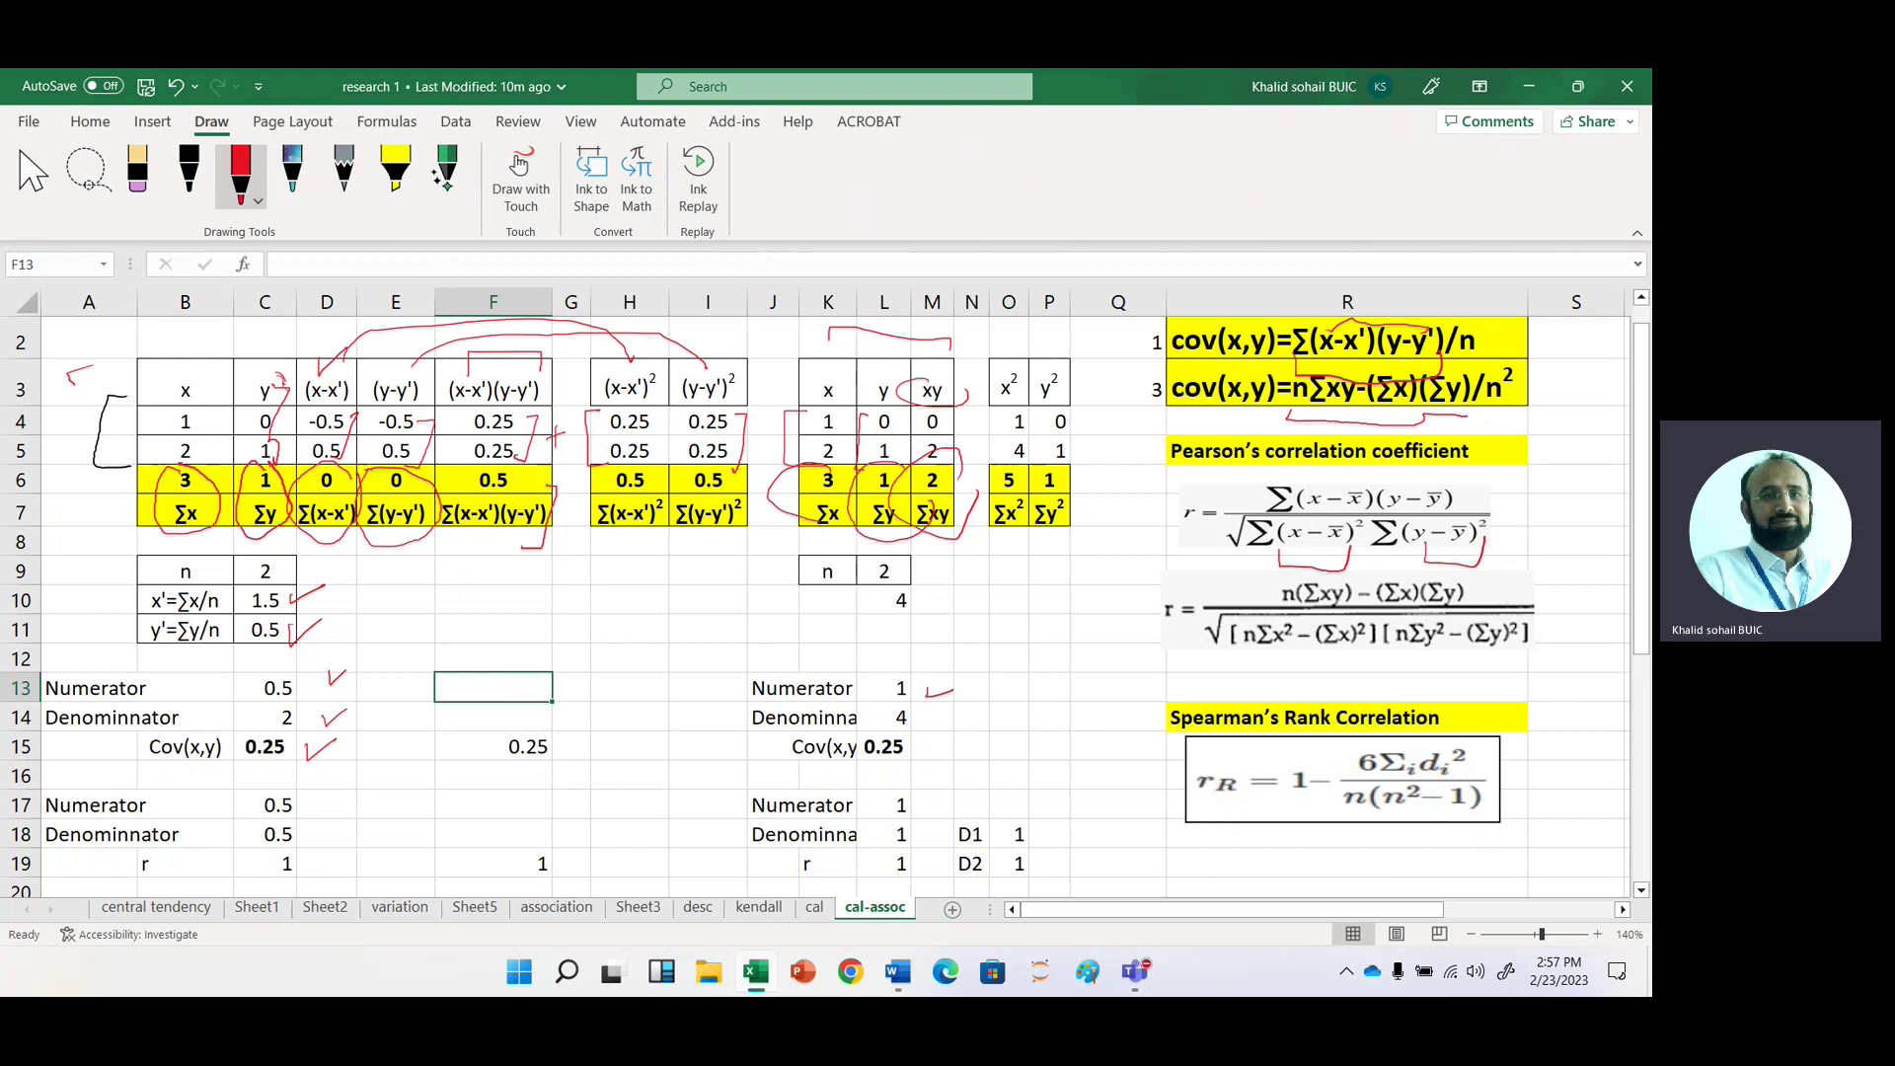
mouse_move(631, 464)
left_mouse_down()
mouse_move(584, 478)
mouse_move(602, 541)
mouse_move(653, 528)
mouse_move(706, 461)
mouse_move(721, 549)
mouse_move(747, 494)
mouse_move(730, 458)
left_mouse_up()
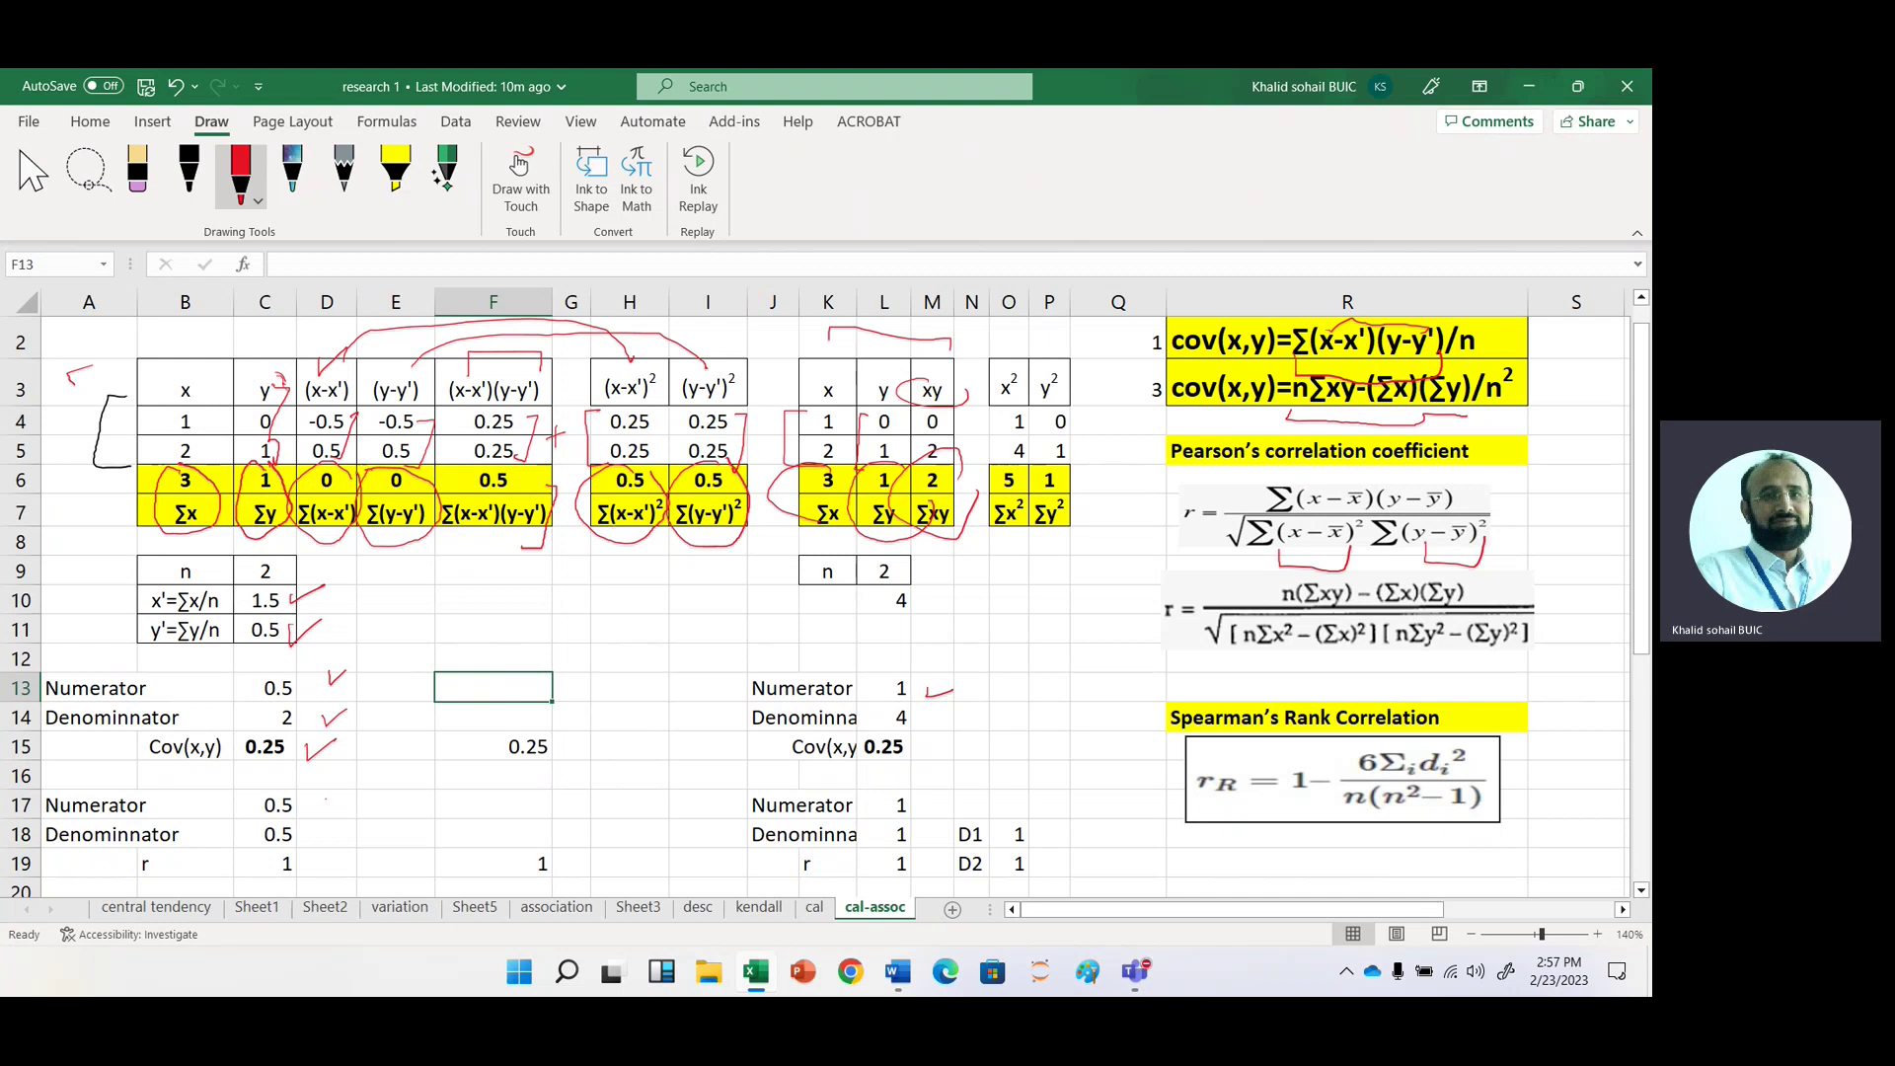
left_click_drag(327, 808, 350, 791)
- Mark two terms of the Pearson denominator in red and tick the first table's Denominator value
left_click_drag(1245, 560, 1276, 570)
mouse_move(1306, 549)
left_mouse_down()
mouse_move(1303, 571)
mouse_move(1333, 551)
mouse_move(1432, 575)
mouse_move(1469, 555)
left_mouse_up()
mouse_move(328, 838)
left_mouse_down()
mouse_move(350, 825)
mouse_move(332, 855)
left_mouse_up()
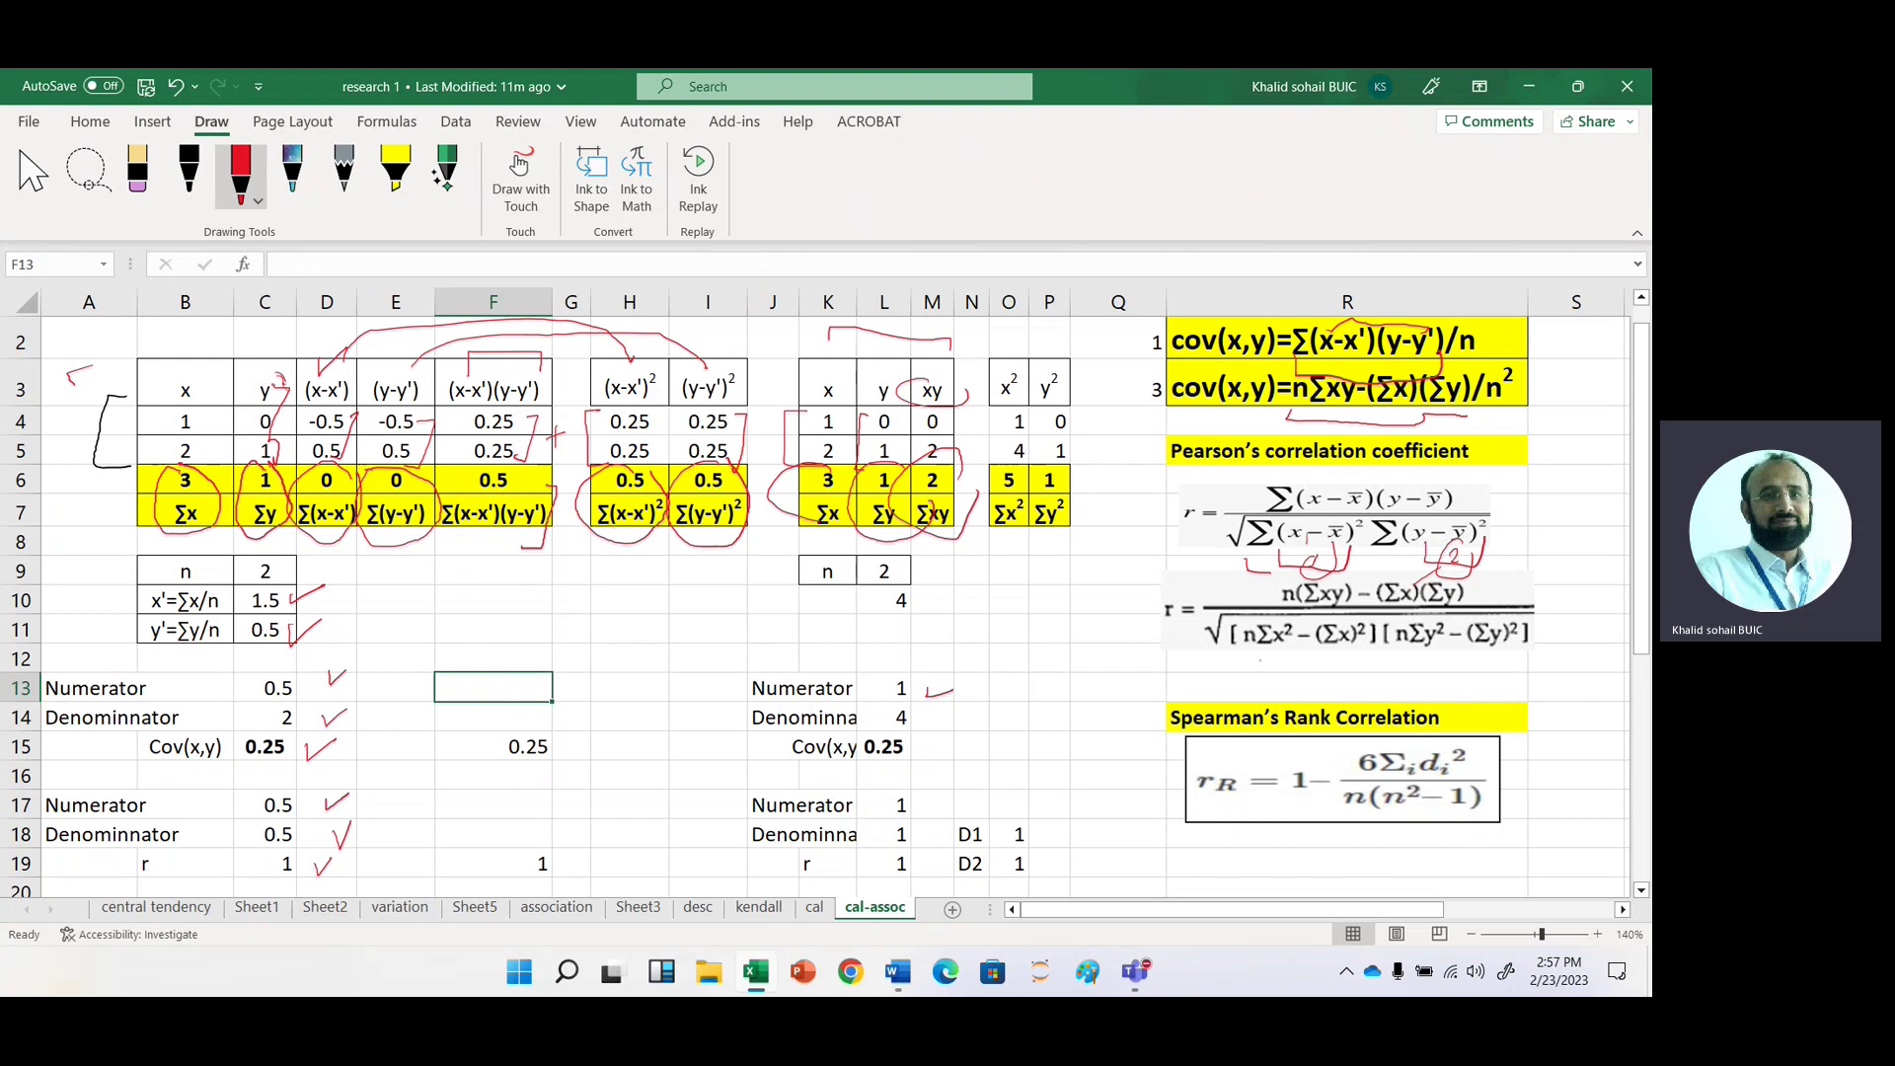
- Underline two more denominator parts, tick the x² and y² headers, and circle Σx² 5 and Σy² 1
left_click_drag(1260, 660, 1277, 659)
left_click_drag(1400, 659, 1436, 662)
left_click_drag(1066, 336, 1100, 322)
mouse_move(987, 464)
left_mouse_down()
mouse_move(978, 525)
mouse_move(1037, 538)
mouse_move(1025, 469)
mouse_move(1078, 486)
mouse_move(1068, 472)
mouse_move(1028, 484)
mouse_move(1054, 541)
mouse_move(1084, 513)
mouse_move(1074, 462)
left_mouse_up()
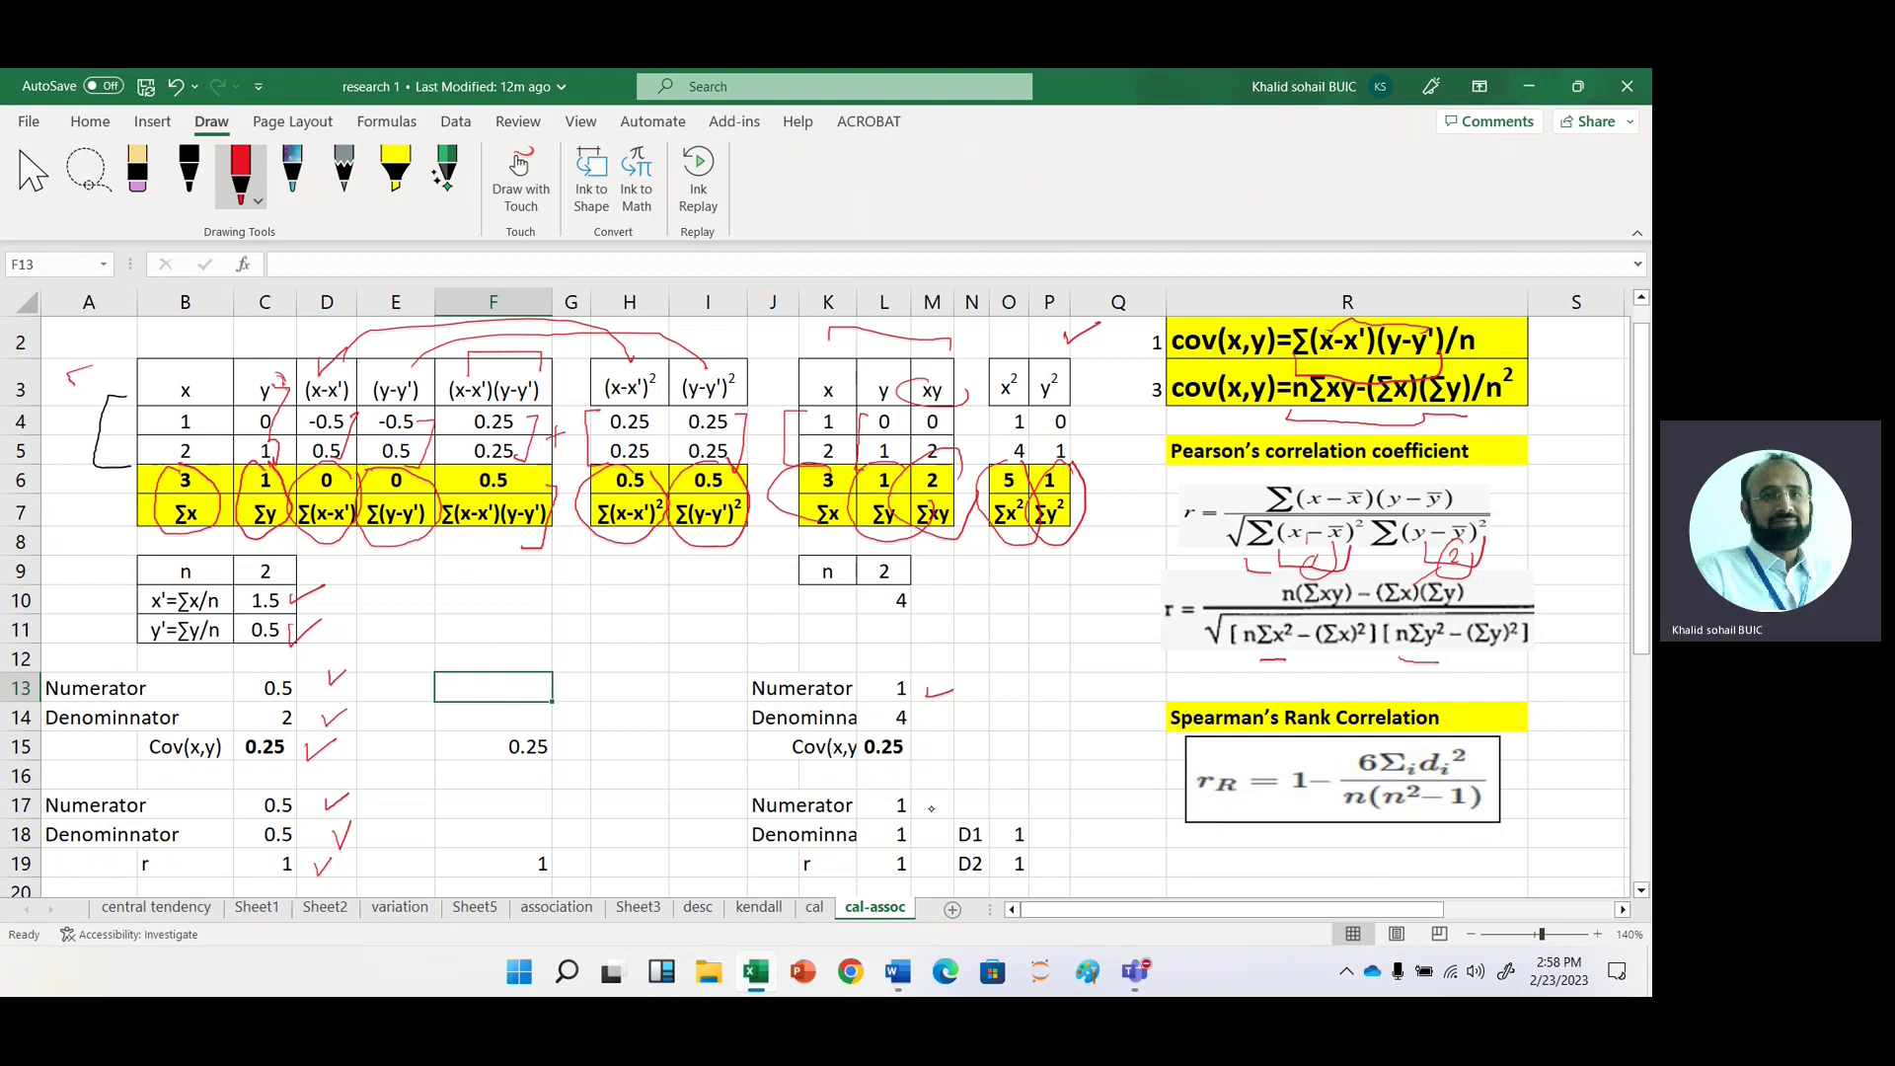
- Tick the second table's Numerator and D1, and bracket nΣx² – (Σx)² and nΣy² – (Σy)² in the Pearson formula
left_click_drag(928, 802, 951, 796)
mouse_move(1256, 659)
left_mouse_down()
mouse_move(1339, 676)
mouse_move(1377, 652)
left_mouse_up()
left_click_drag(1045, 827, 1066, 816)
left_click_drag(1417, 668, 1528, 648)
- Tick D2 and the second table's Denominator, circle its r of 1, and tick the Pearson formula
left_click_drag(1049, 864, 1067, 853)
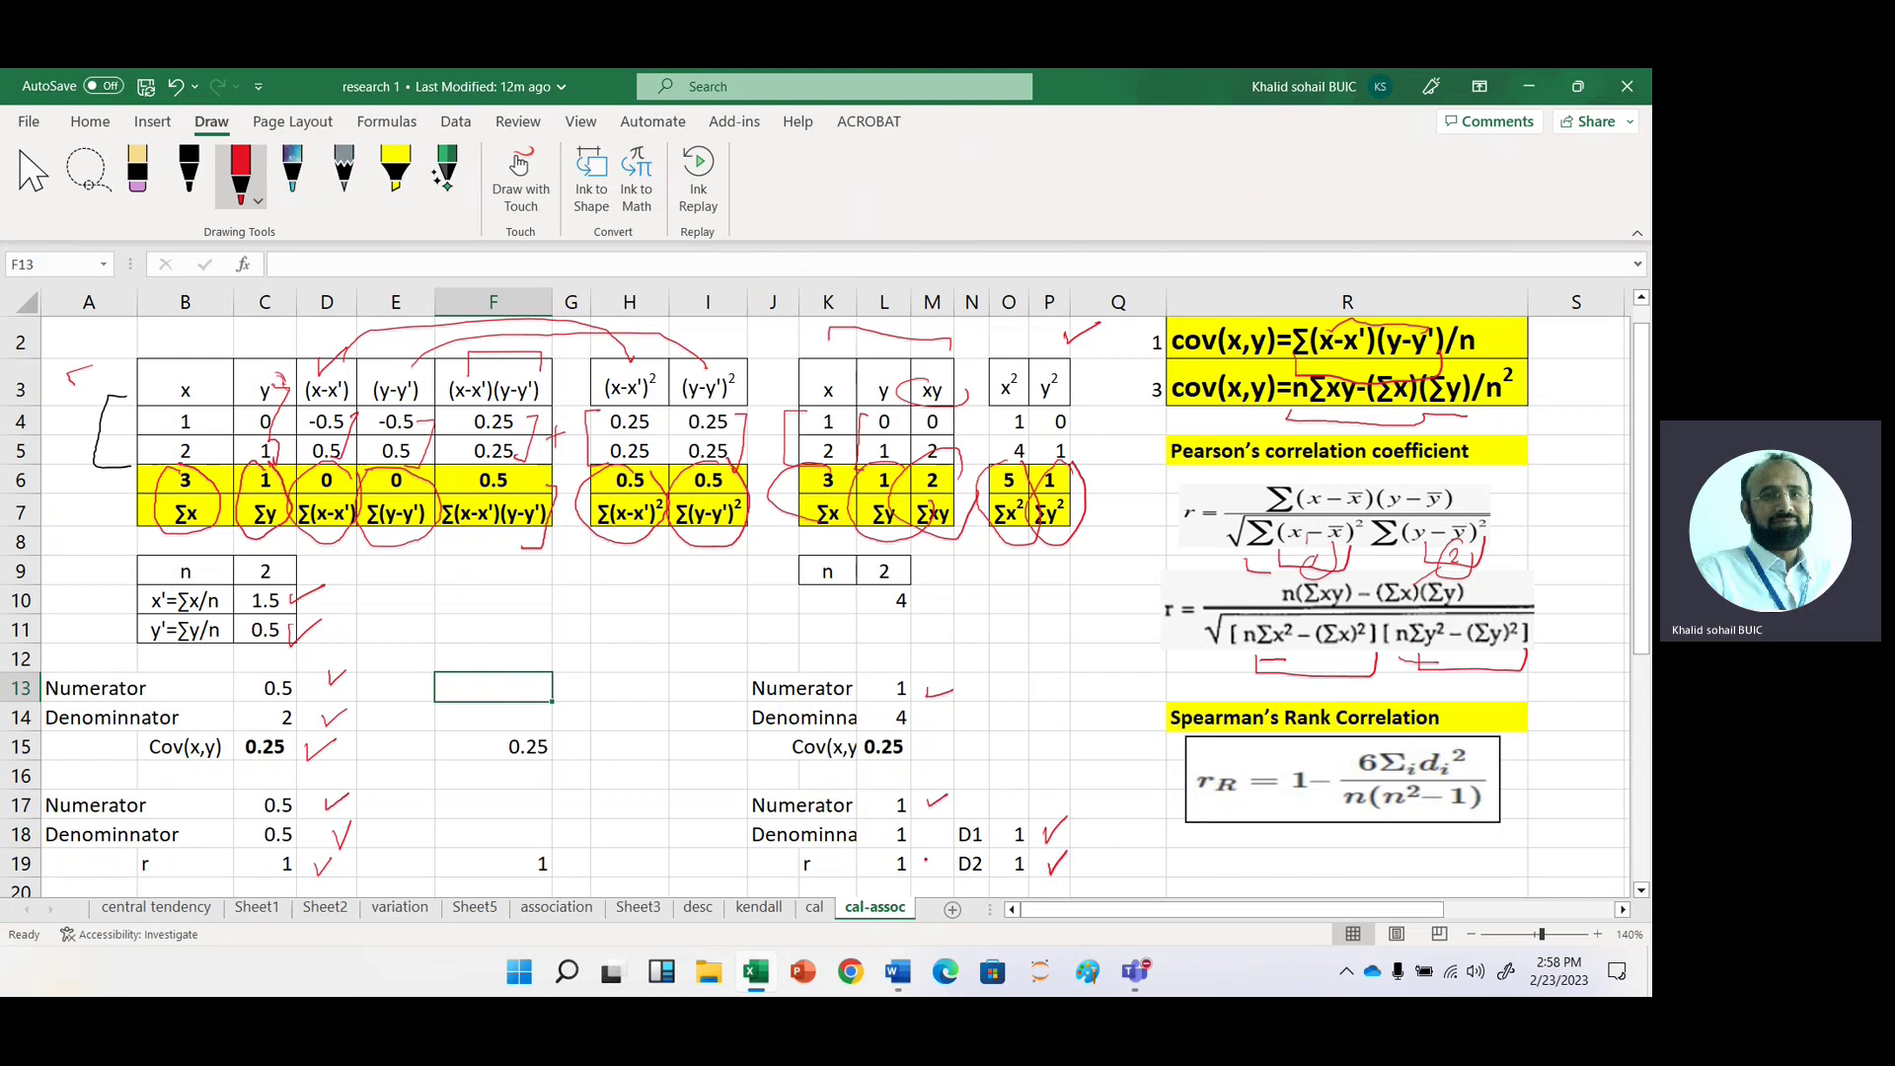
left_click_drag(922, 834, 942, 817)
mouse_move(919, 857)
left_mouse_down()
mouse_move(892, 851)
mouse_move(888, 873)
mouse_move(910, 879)
left_mouse_up()
mouse_move(1144, 519)
left_mouse_down()
mouse_move(1147, 544)
mouse_move(1174, 512)
left_mouse_up()
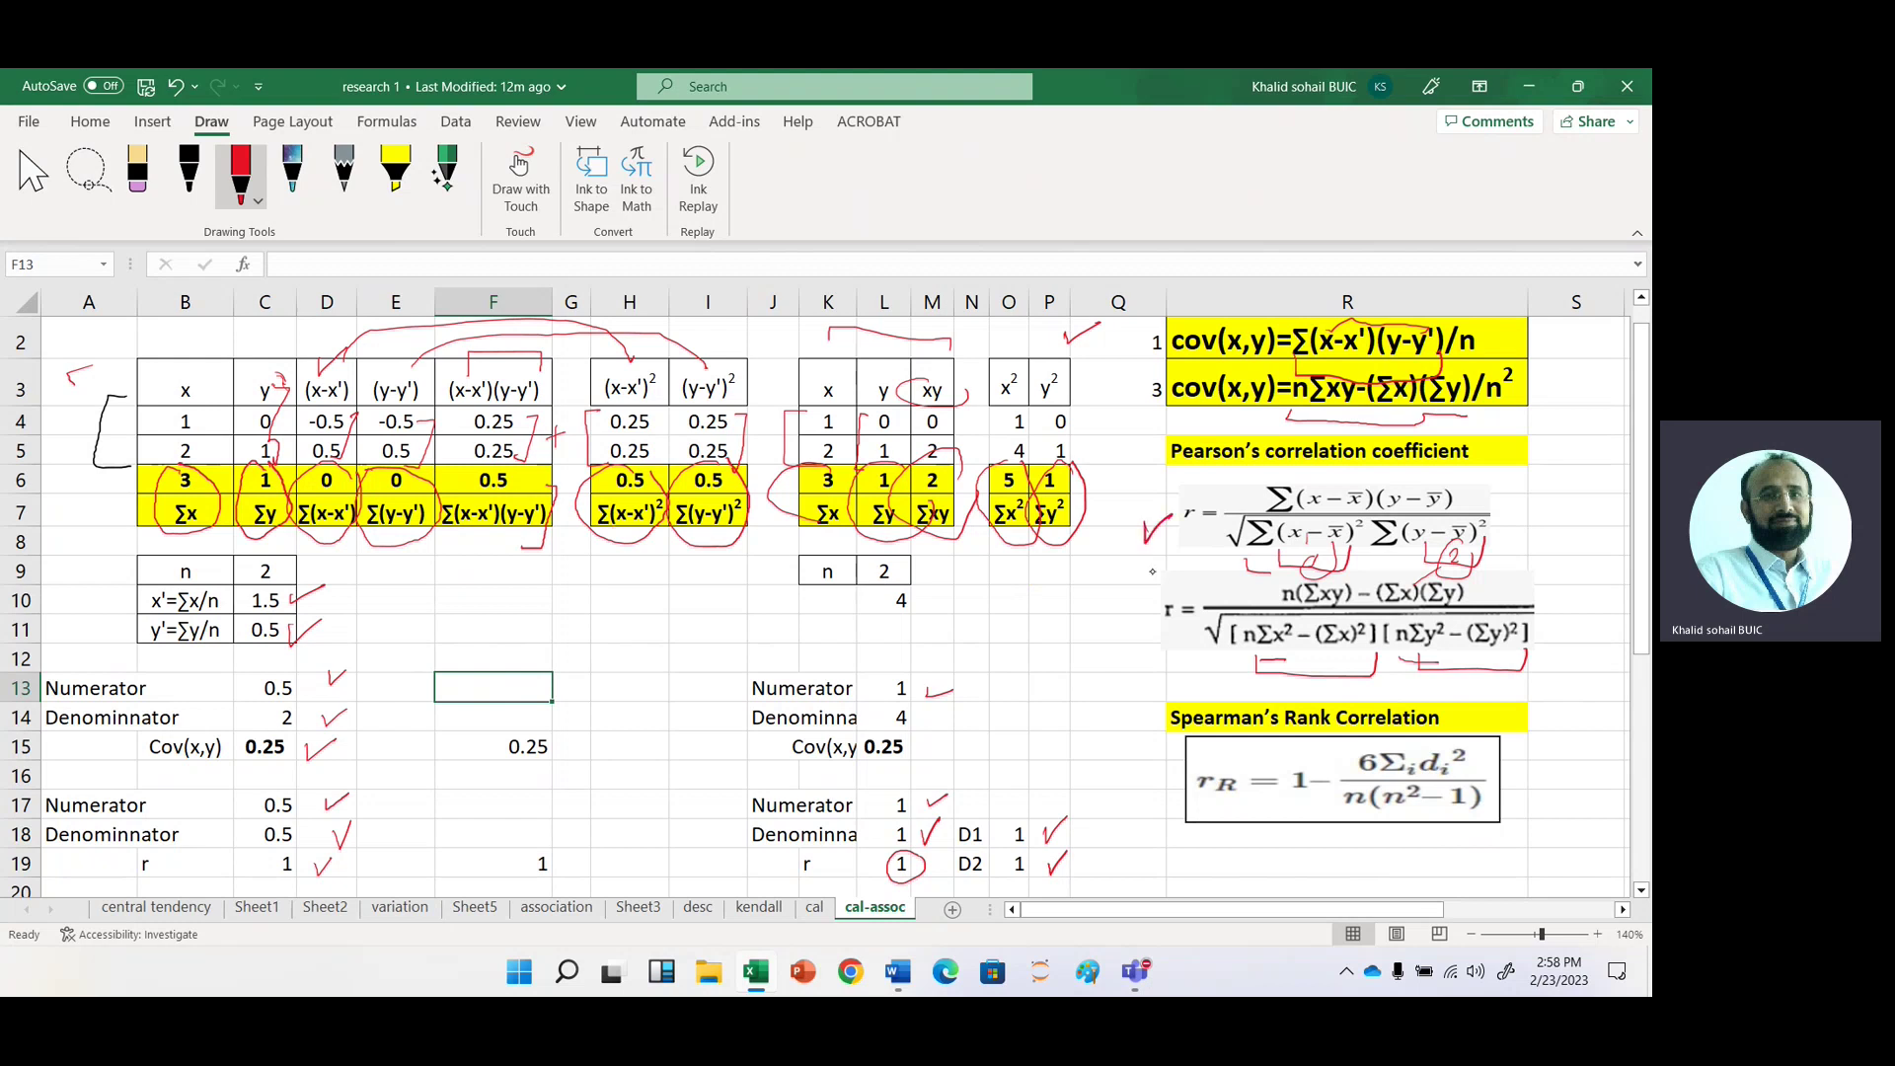